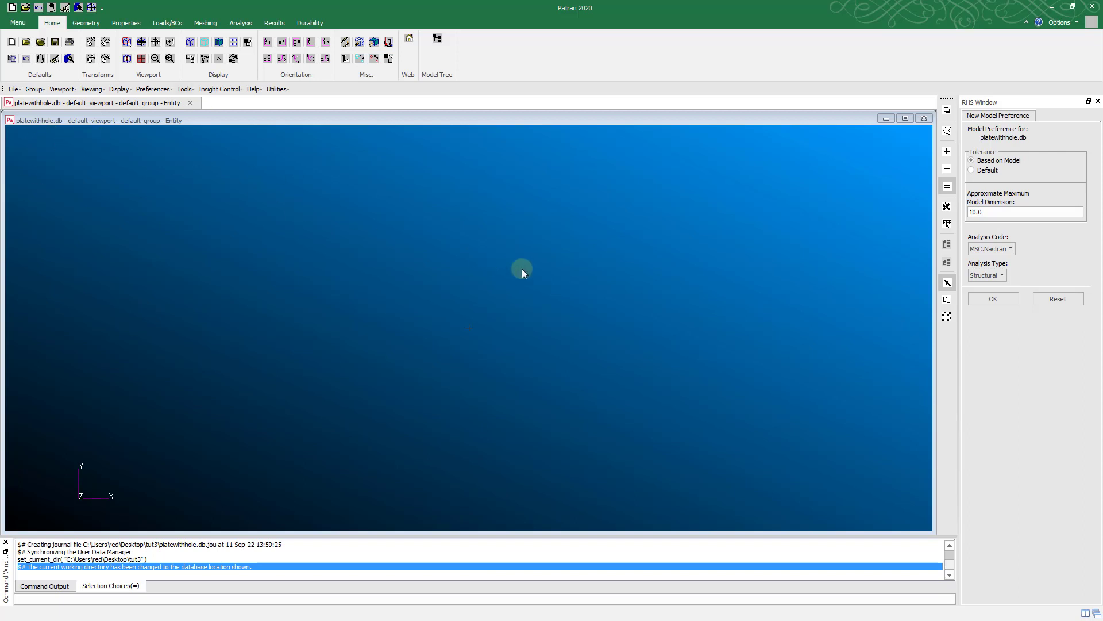
- Accept the new model preferences with MSC.Nastran structural analysis and start creating geometry in a maximized viewport
click(993, 298)
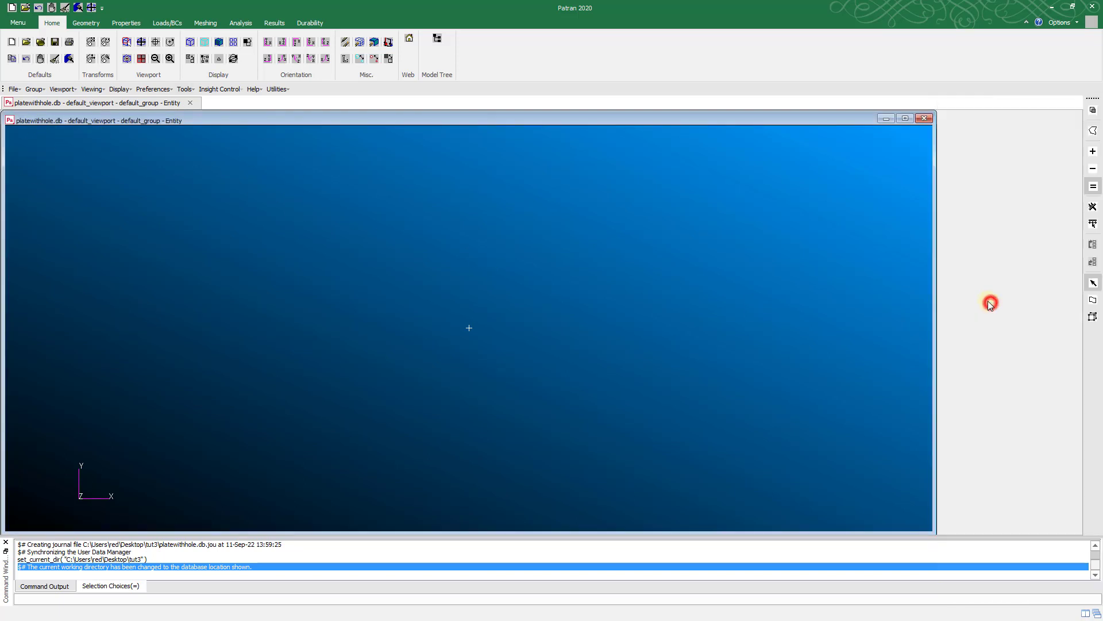
click(86, 23)
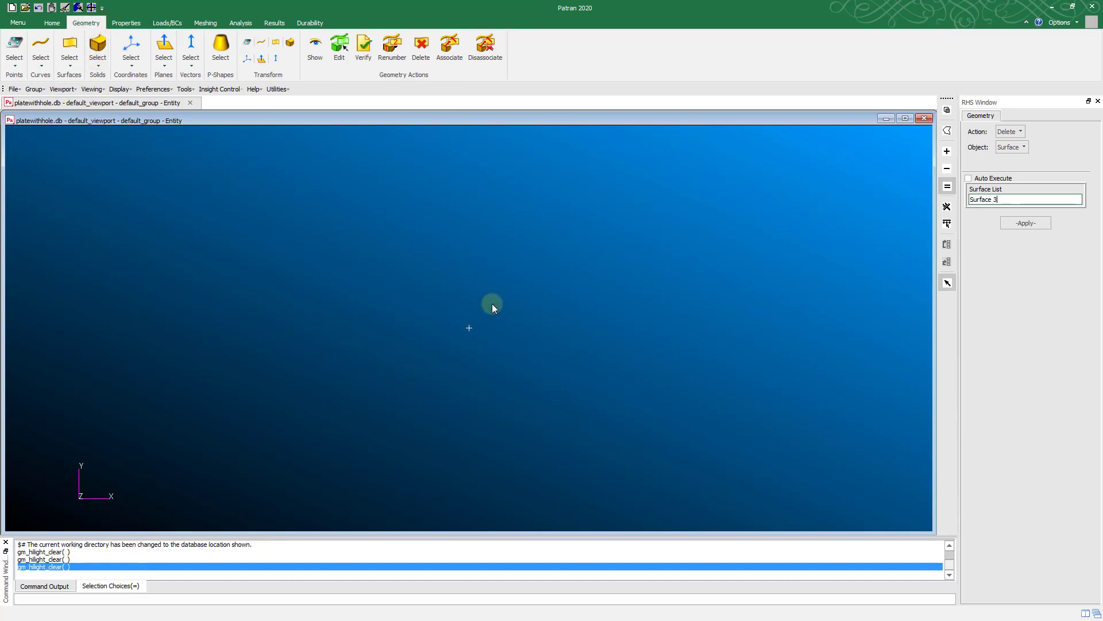
click(1009, 131)
click(1019, 134)
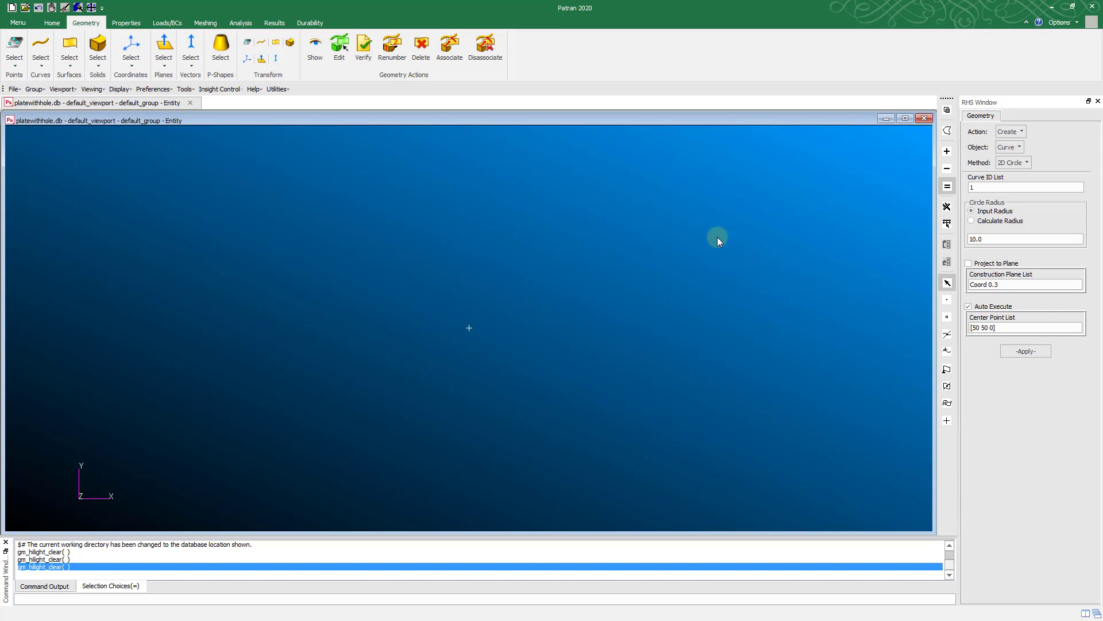
click(903, 120)
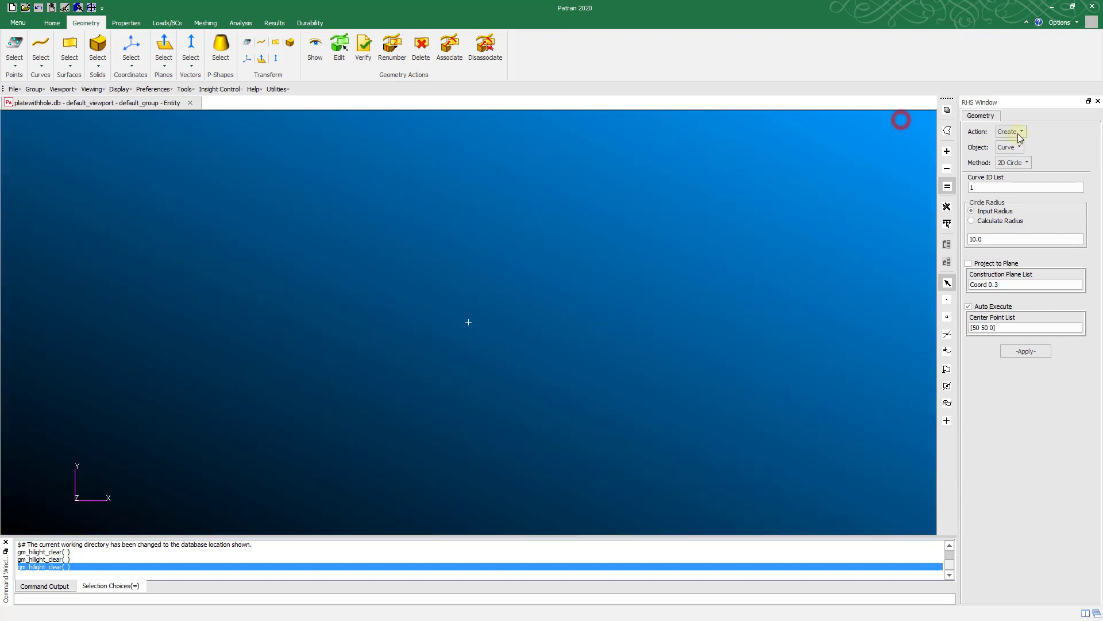
click(1020, 149)
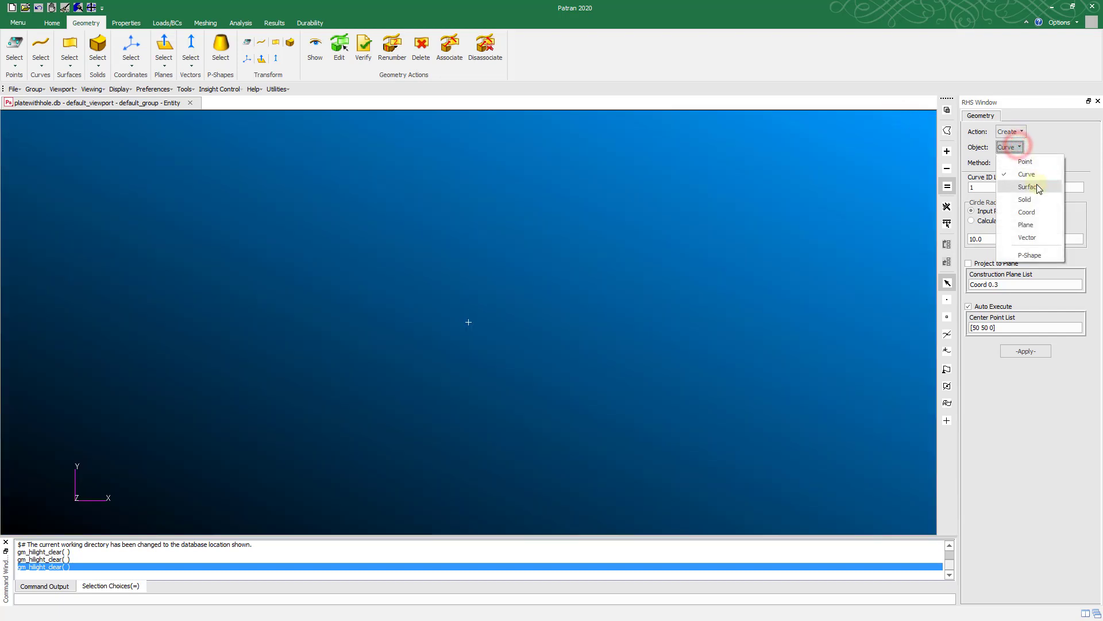
click(1036, 184)
click(1017, 164)
click(1037, 159)
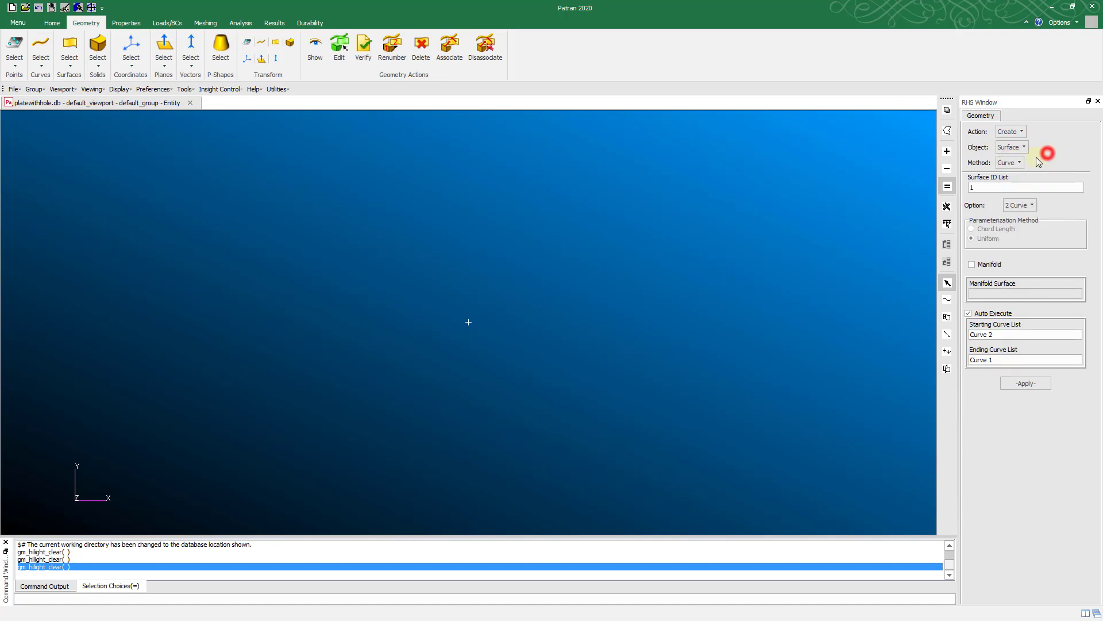
- Create XYZ points at [0 0 0] and [100 0 0] in reference frame Coord 0
click(1012, 131)
click(1026, 146)
click(1010, 147)
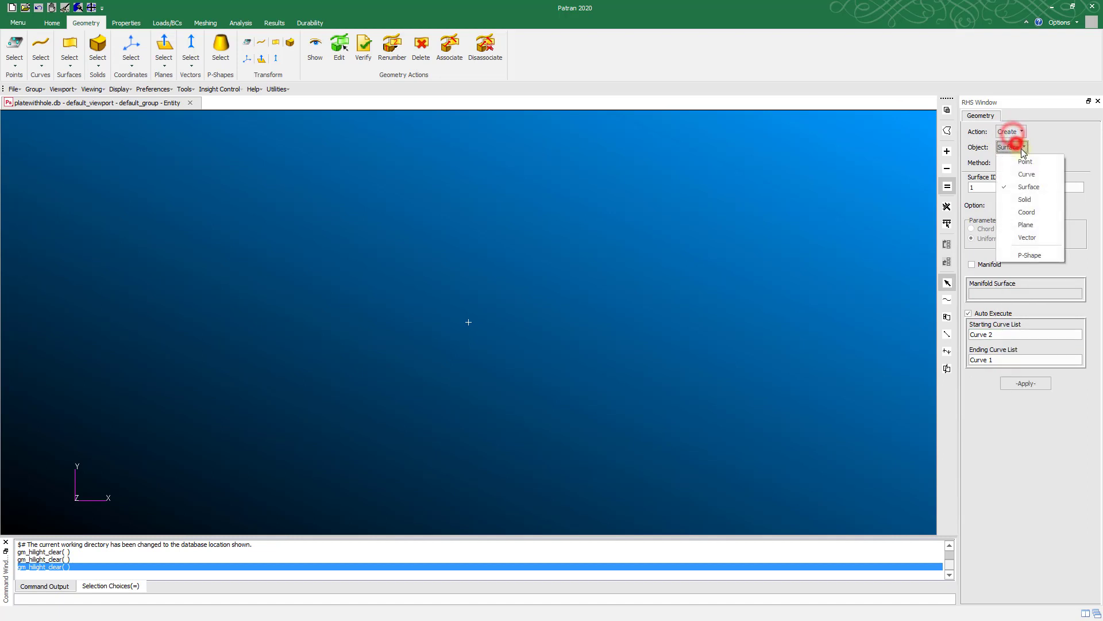
click(1027, 156)
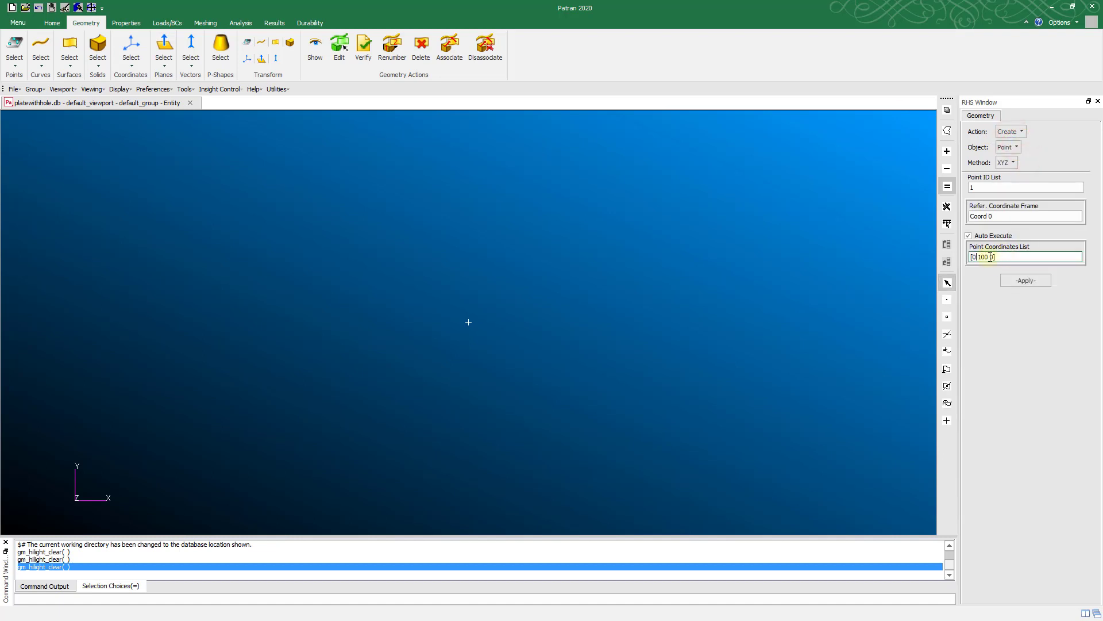
drag(1005, 256, 904, 254)
text([)
click(1021, 281)
click(977, 257)
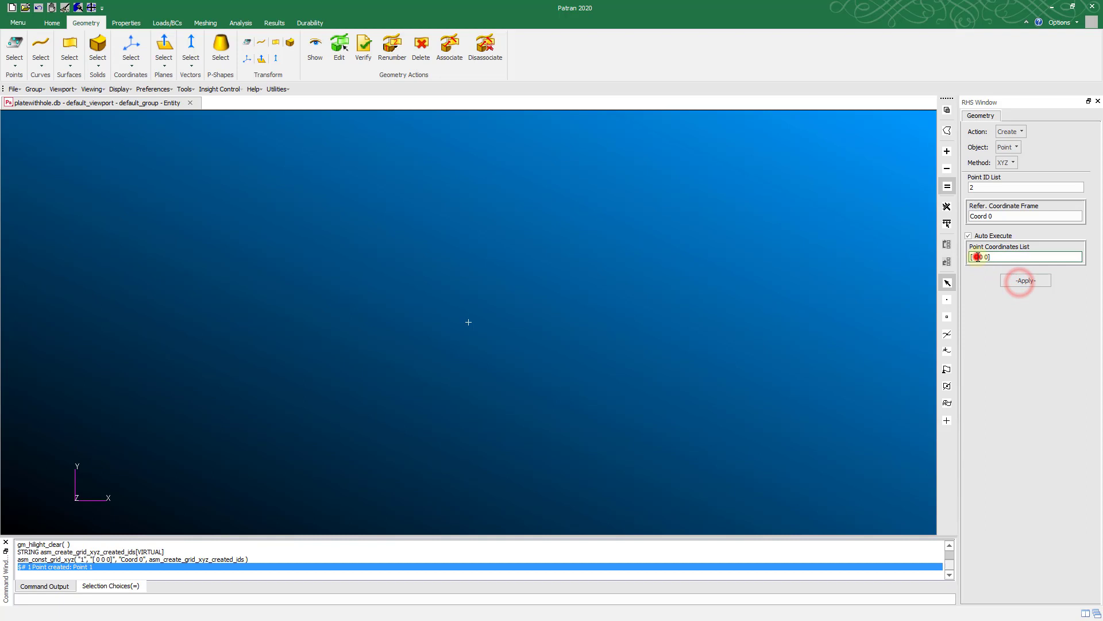
click(1026, 280)
click(983, 257)
drag(984, 257, 978, 257)
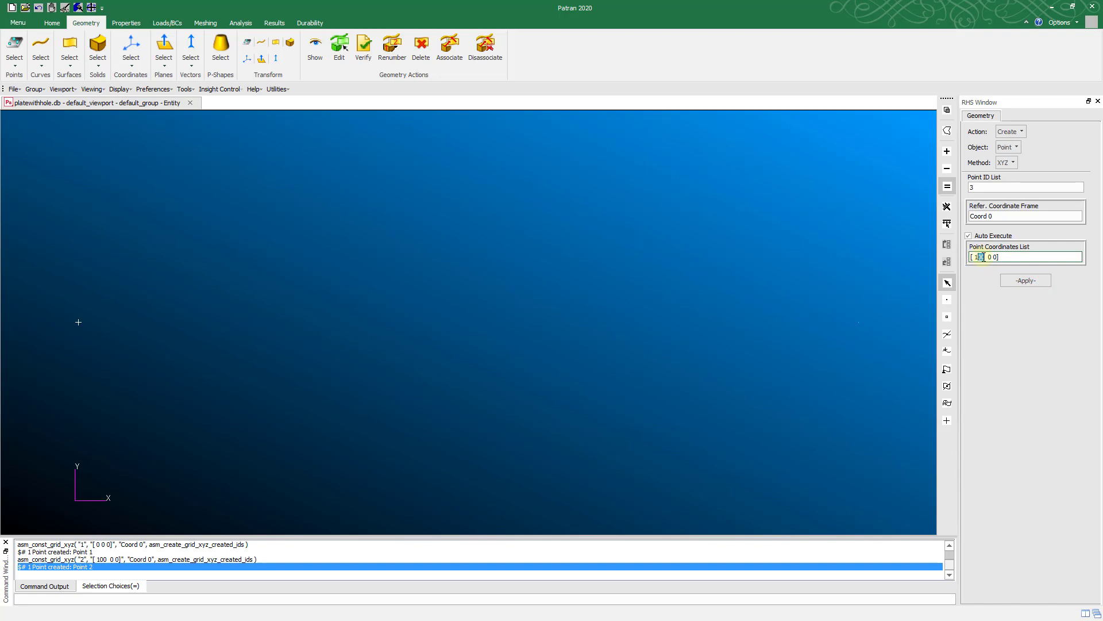
key(BackSpace)
key(BackSpace)
text(0)
click(1026, 281)
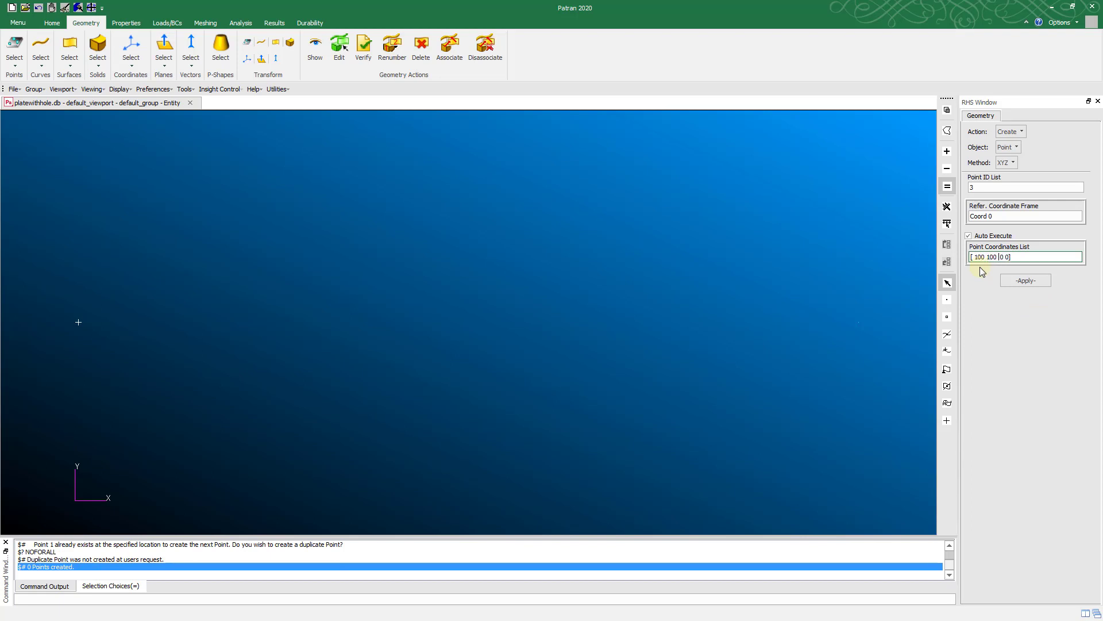
- Create a point at [100 100 0] and enlarge the display size of the points
click(1011, 281)
click(45, 23)
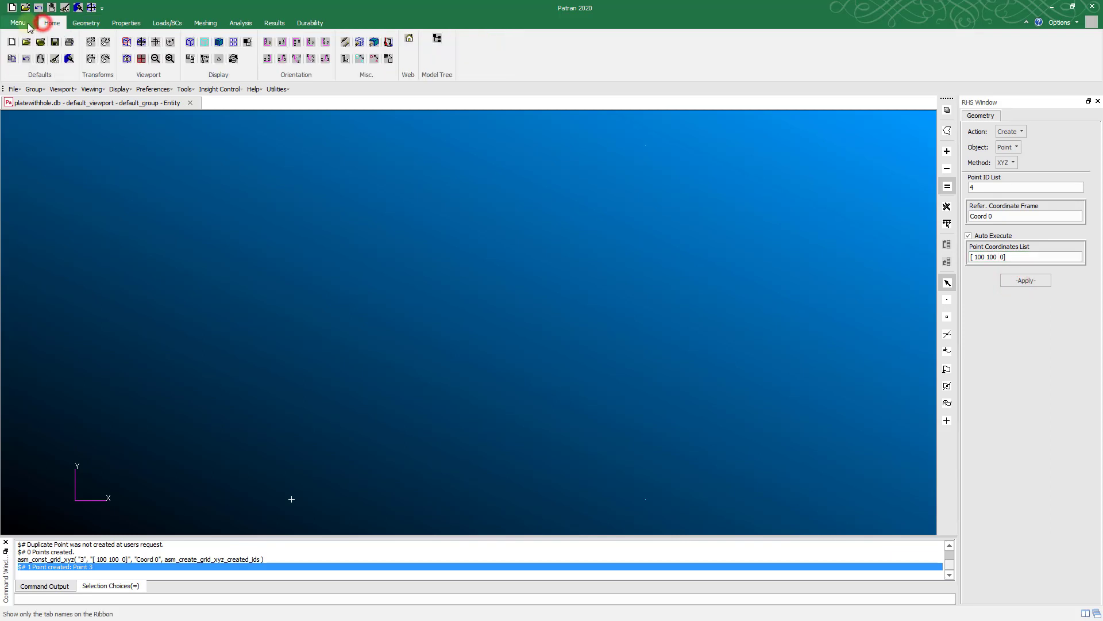
click(360, 58)
click(431, 293)
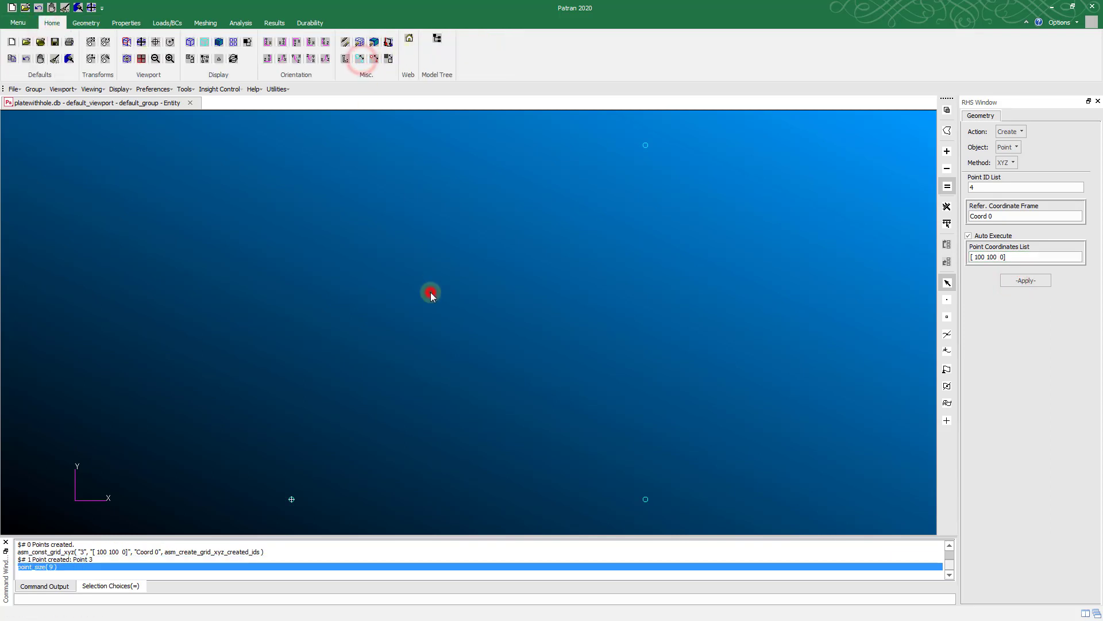
- Create the fourth corner point of the plate at [0 100 0]
double_click(980, 257)
text(0)
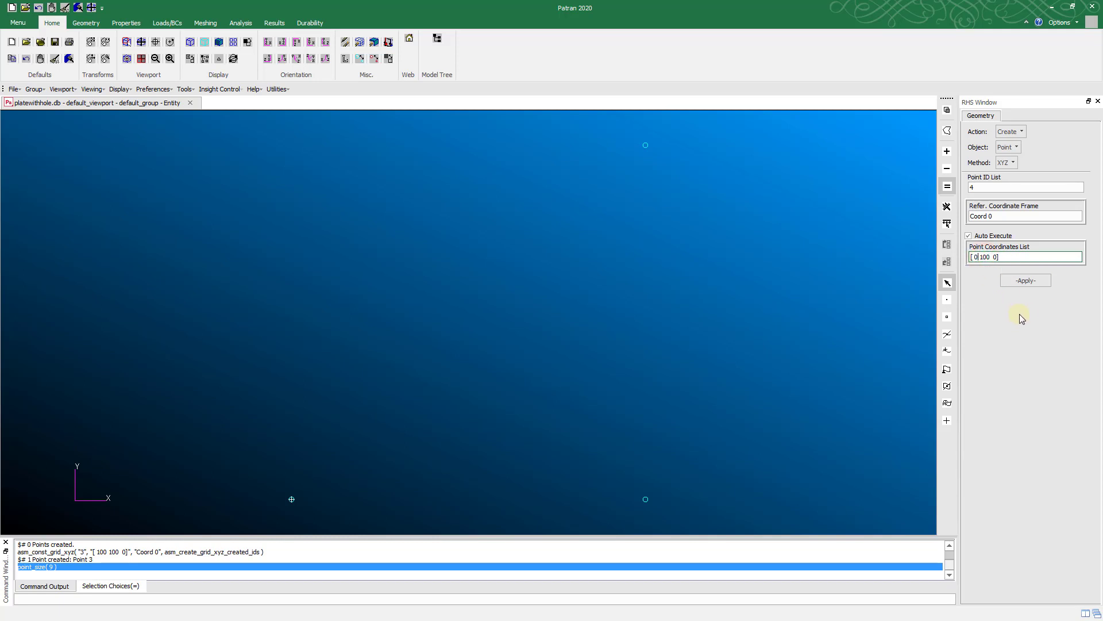
click(1023, 284)
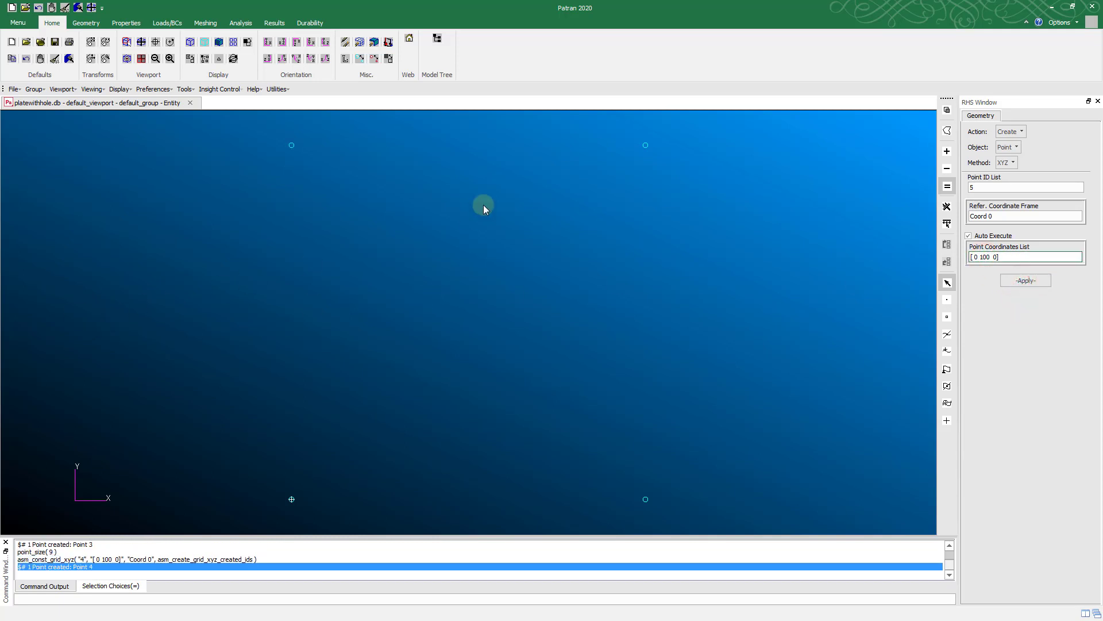
- Create two curves with the 2 Point option, joining Point 1 to Point 2 and Point 4 to Point 3
click(1010, 148)
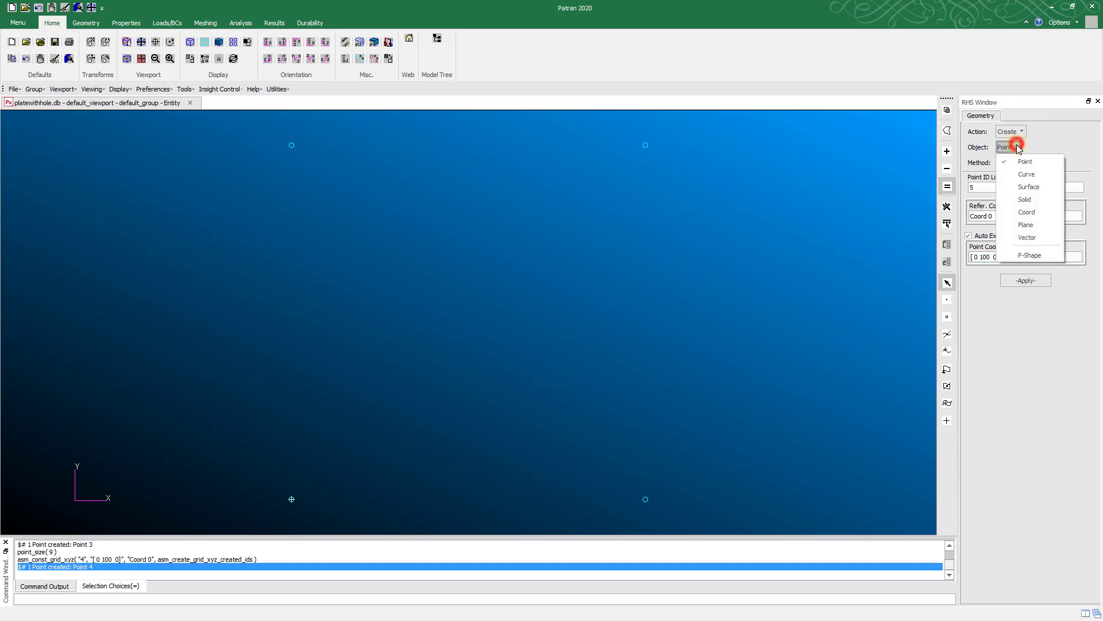
click(1040, 172)
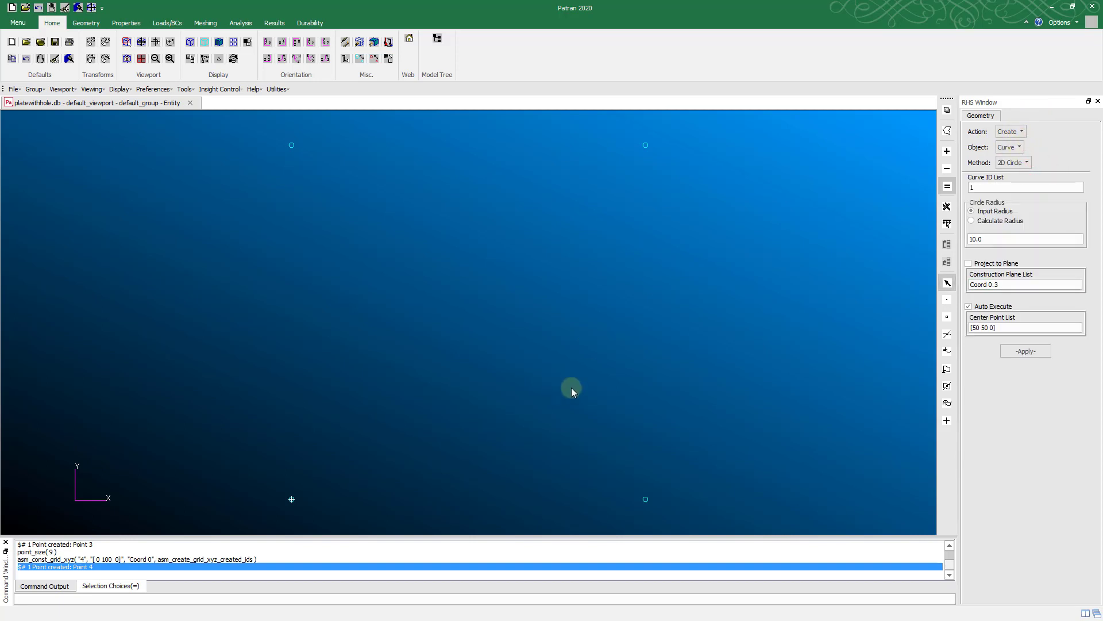
click(1018, 165)
click(1022, 176)
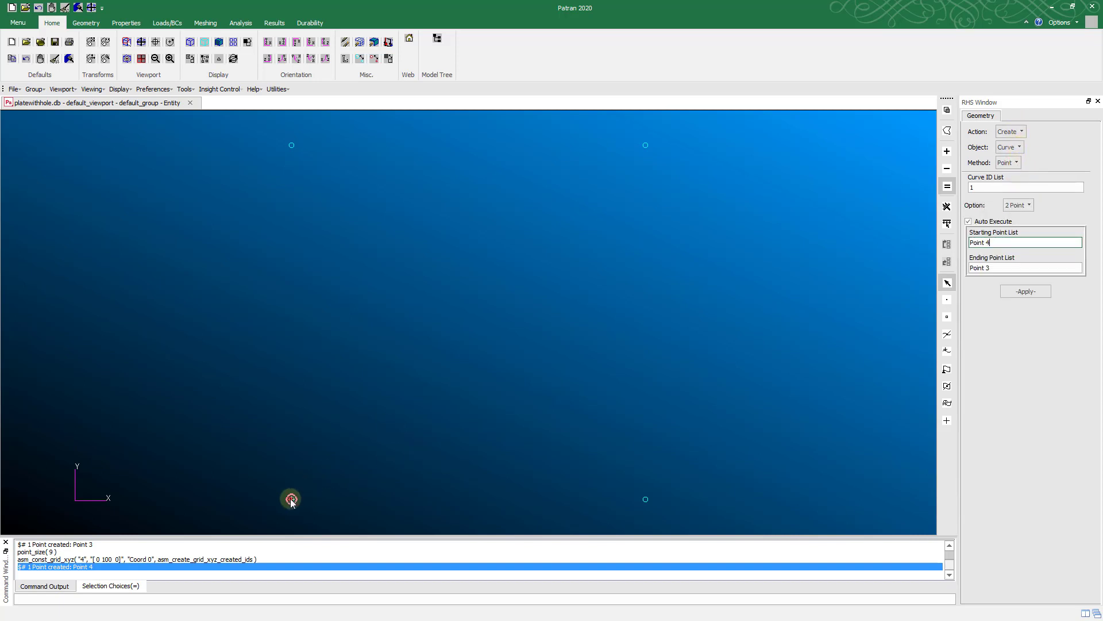
click(291, 499)
click(645, 499)
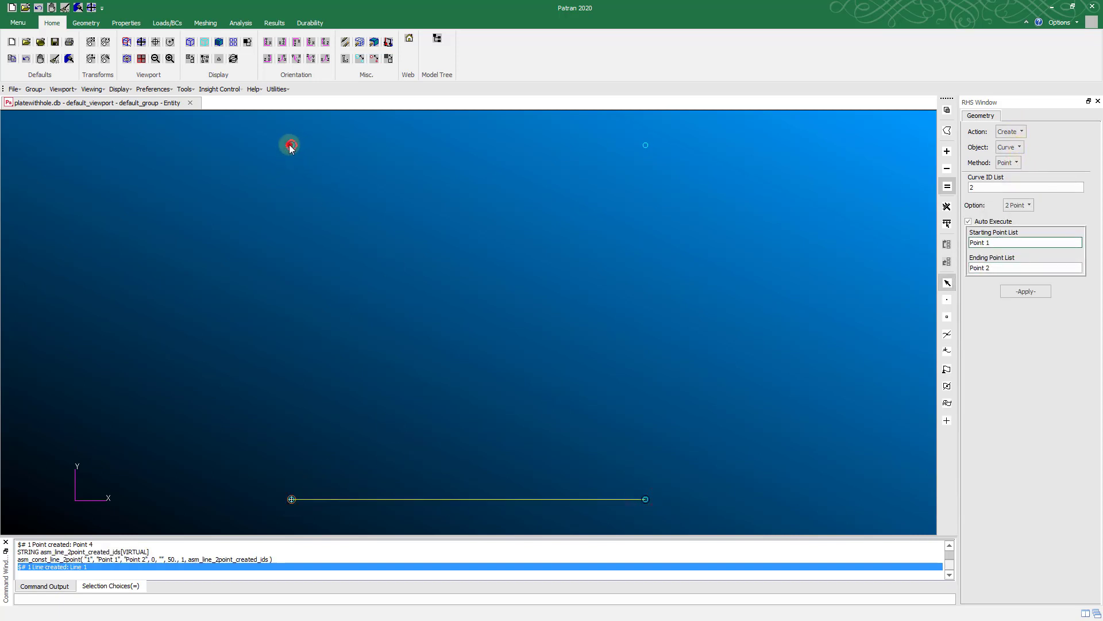
click(290, 145)
click(644, 147)
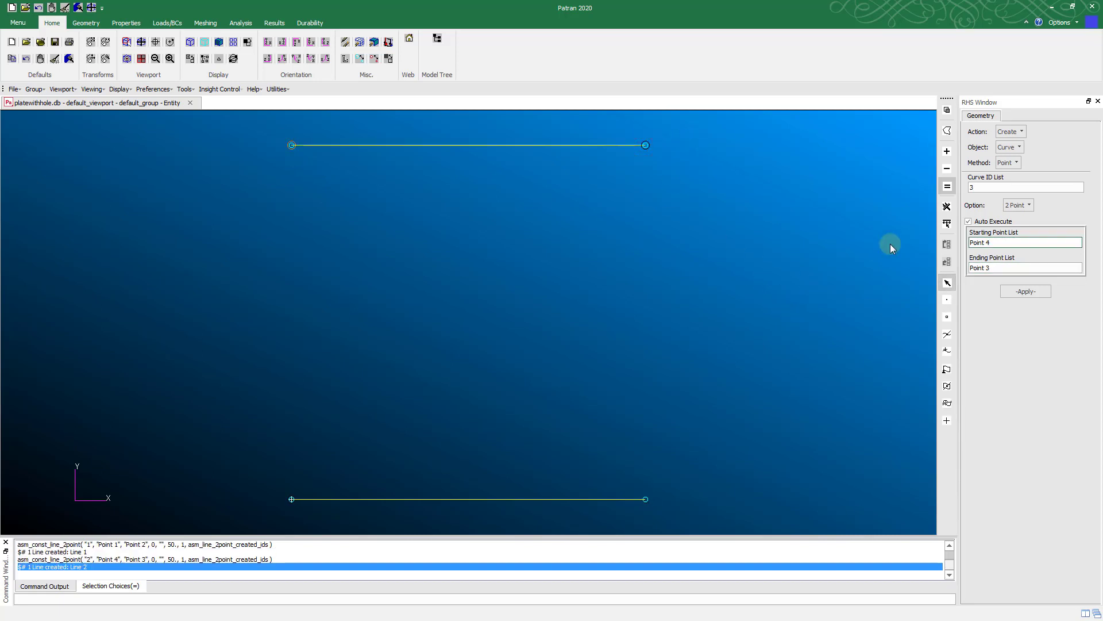
- Create a 2 Curve surface between Curve 1 and Curve 2 and display it smooth shaded
click(1014, 147)
click(1028, 187)
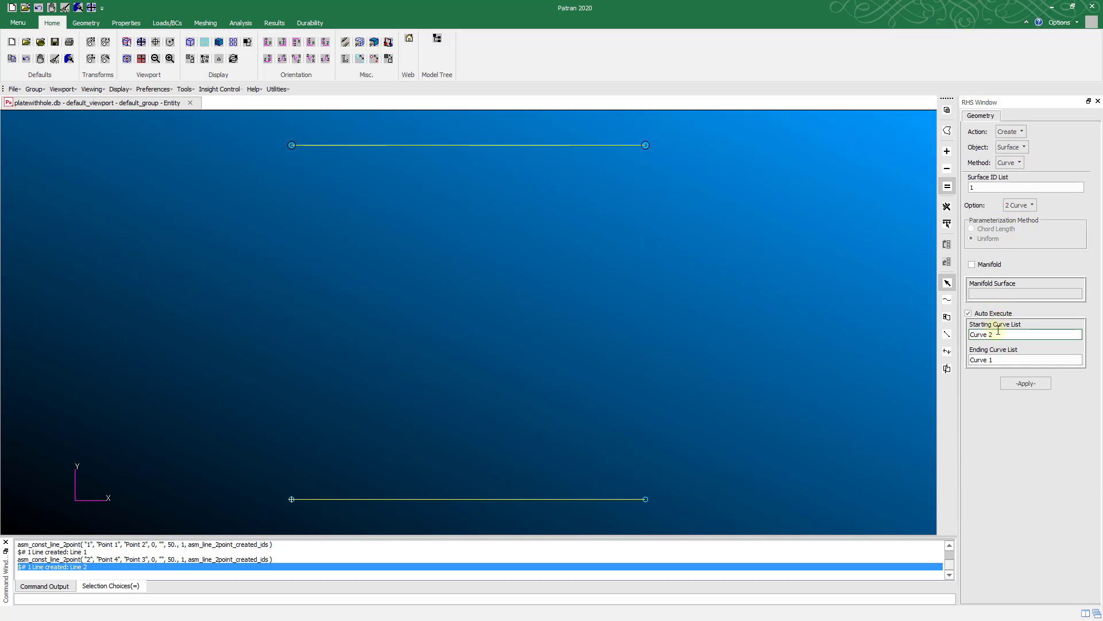
click(549, 496)
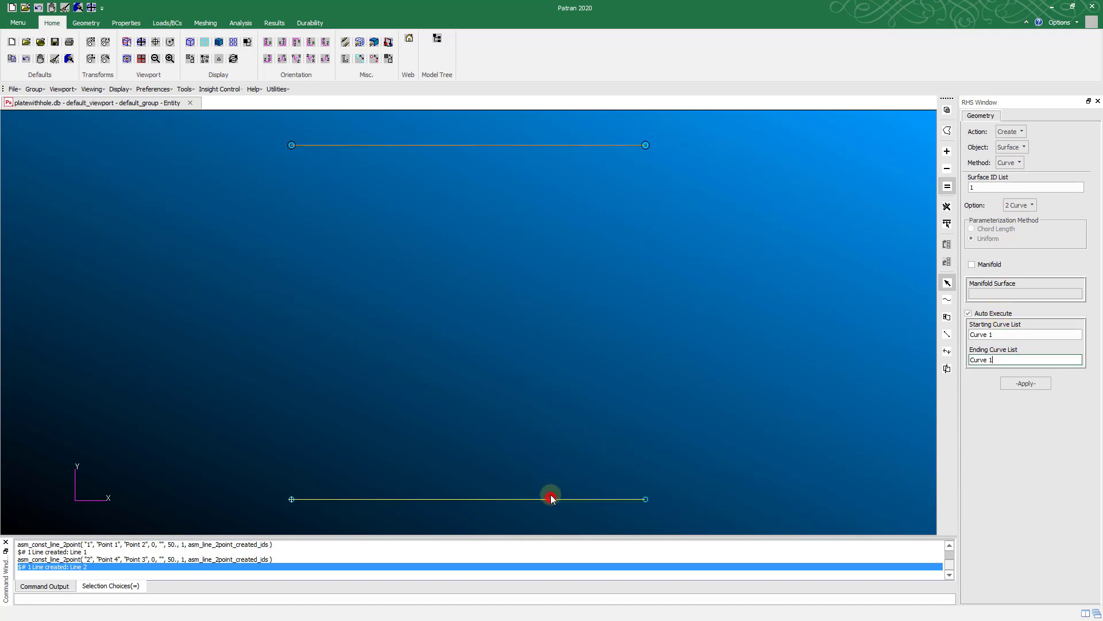
click(470, 143)
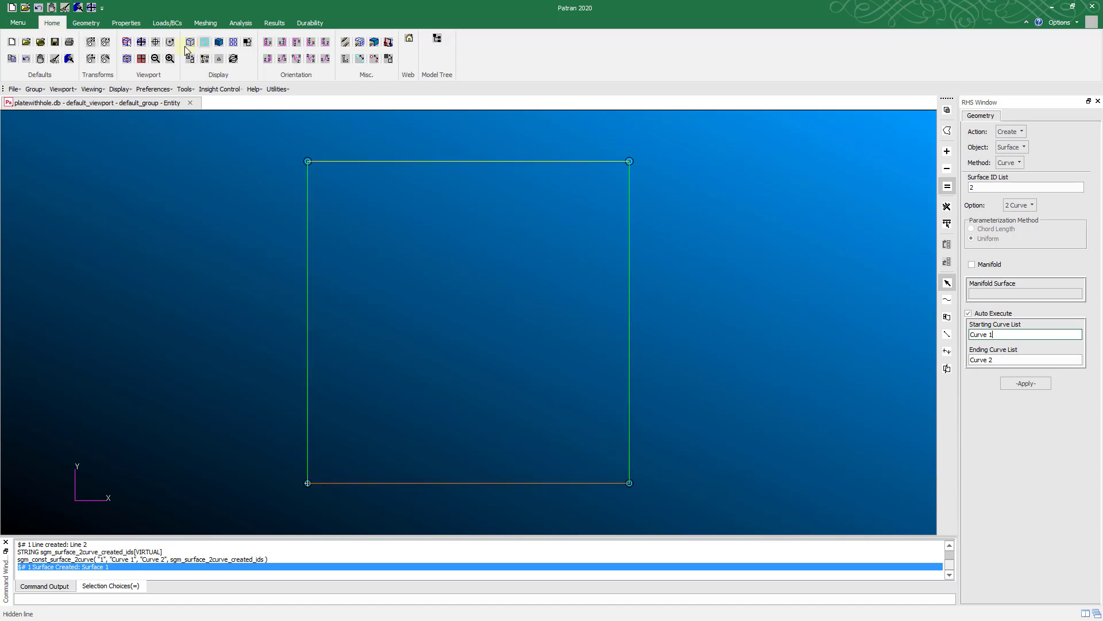
click(219, 43)
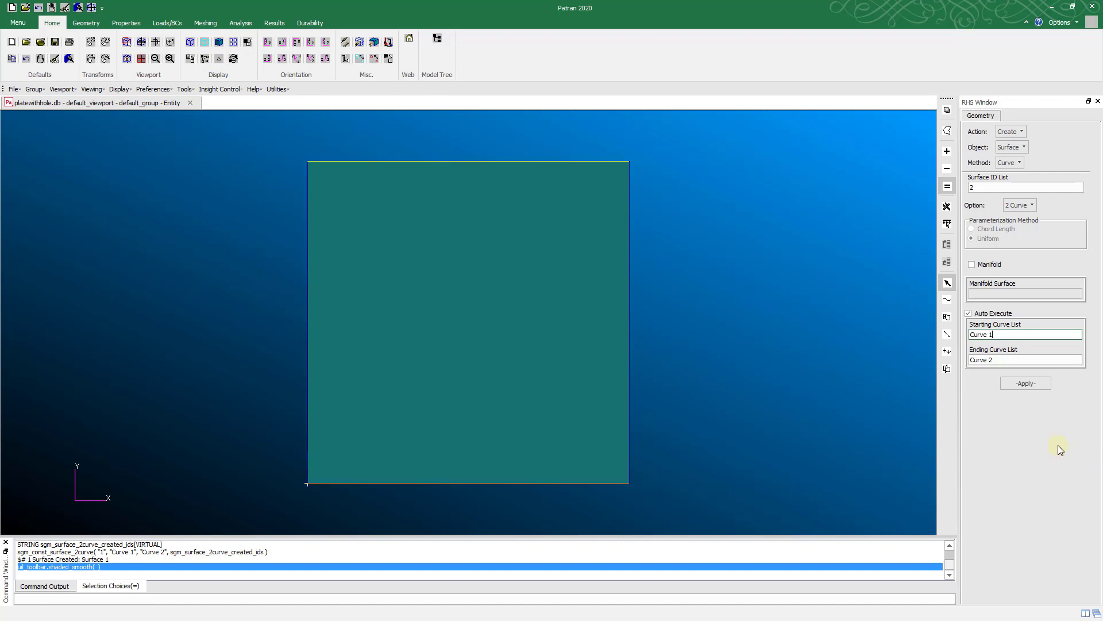
- Create a 2D circle curve of radius 10.0 centered at [50 50 0] on construction plane Coord 0.3
click(1016, 148)
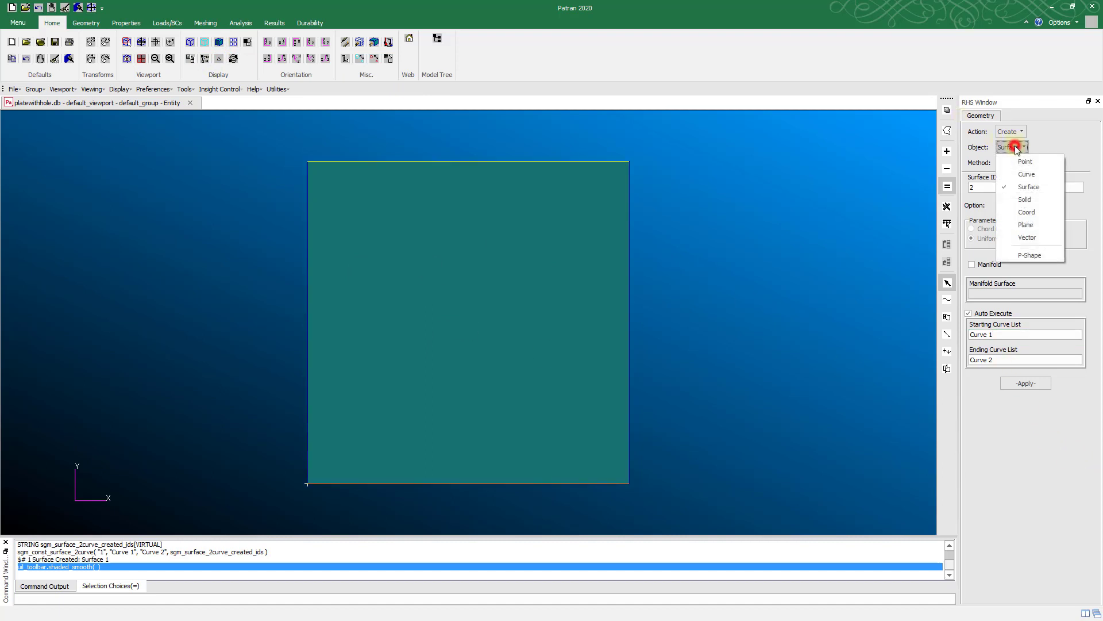
click(1037, 171)
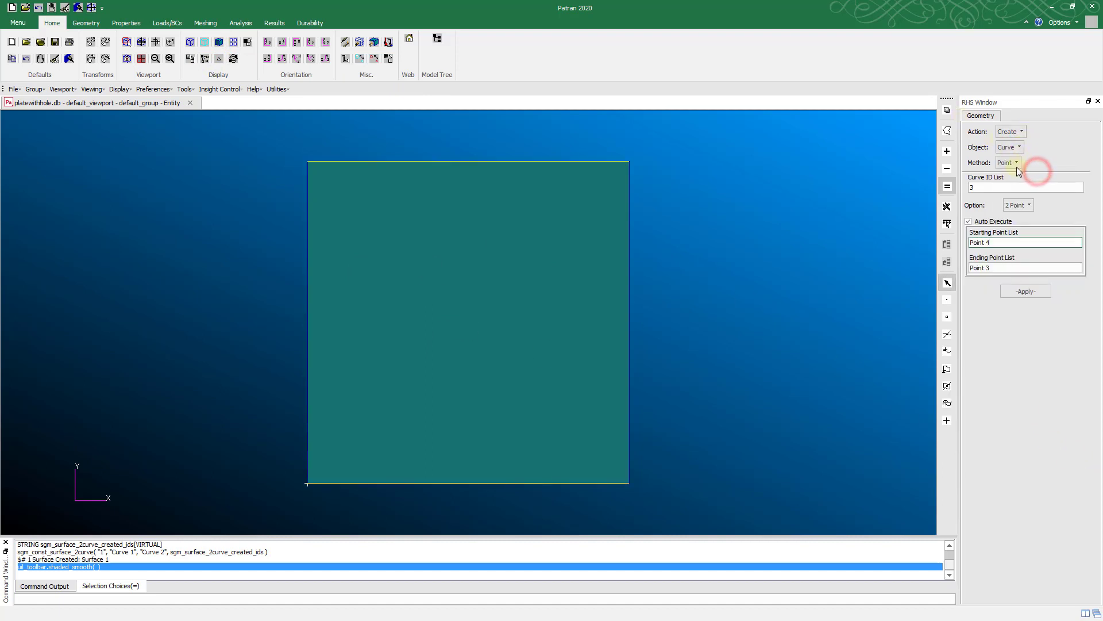
click(1016, 163)
click(1048, 440)
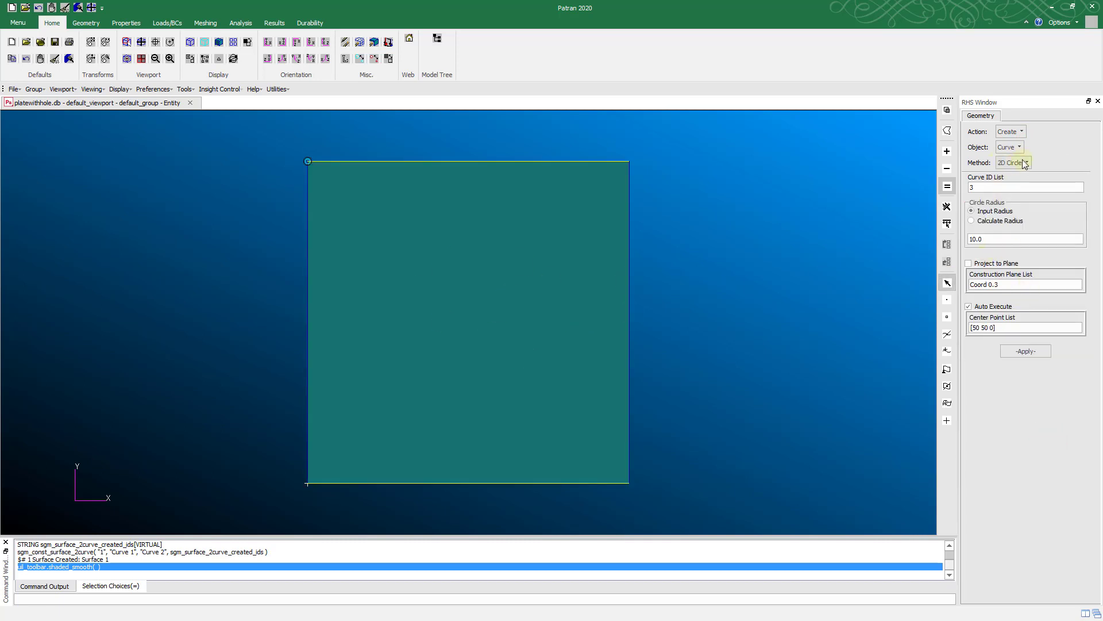
click(993, 241)
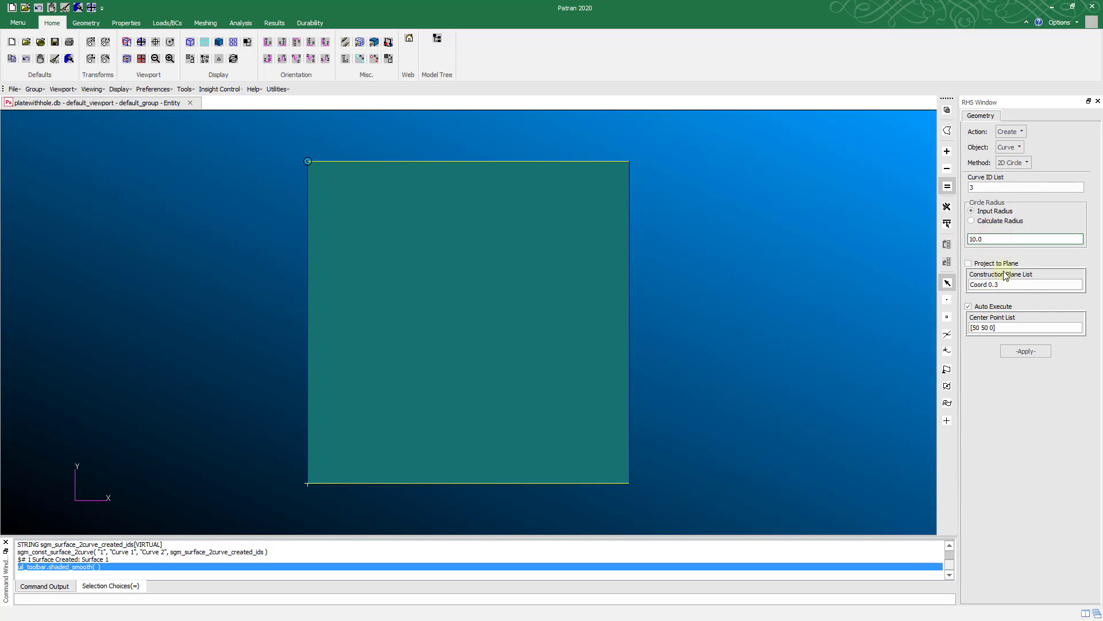
click(1002, 327)
text([)
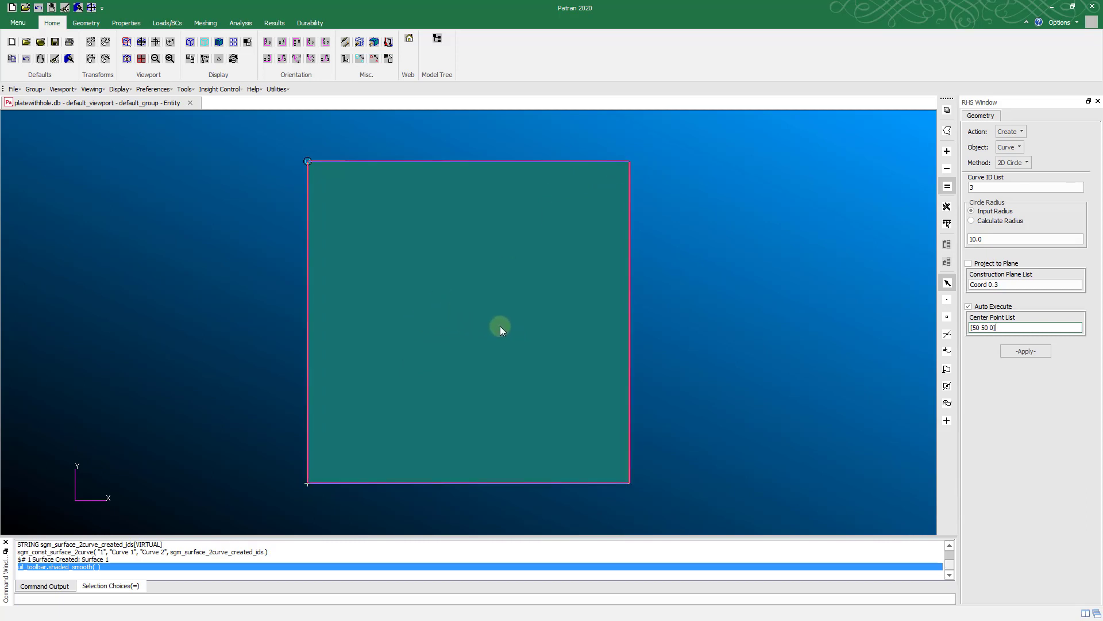
click(1012, 350)
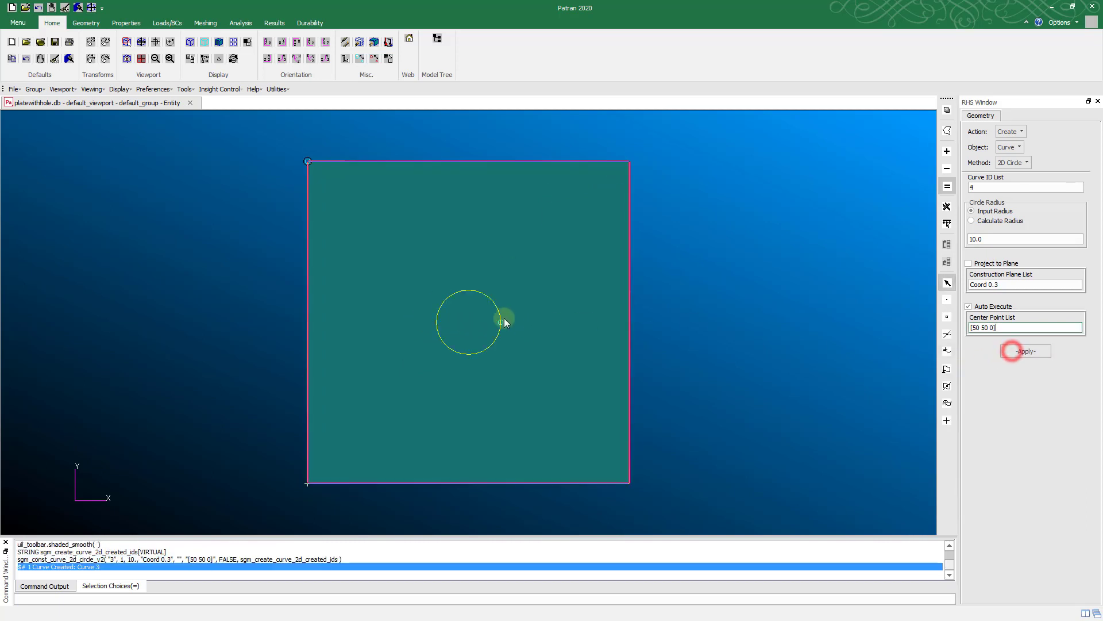
click(986, 239)
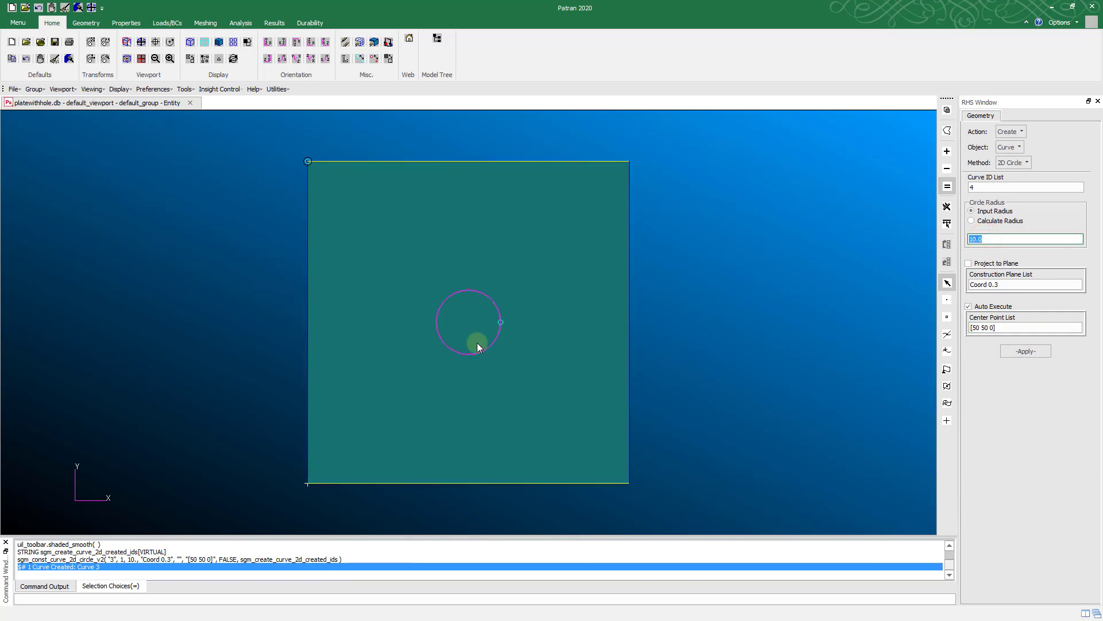
- Break Surface 1 along the circle Curve 3 using the Curve option, deleting the original surface
click(1009, 132)
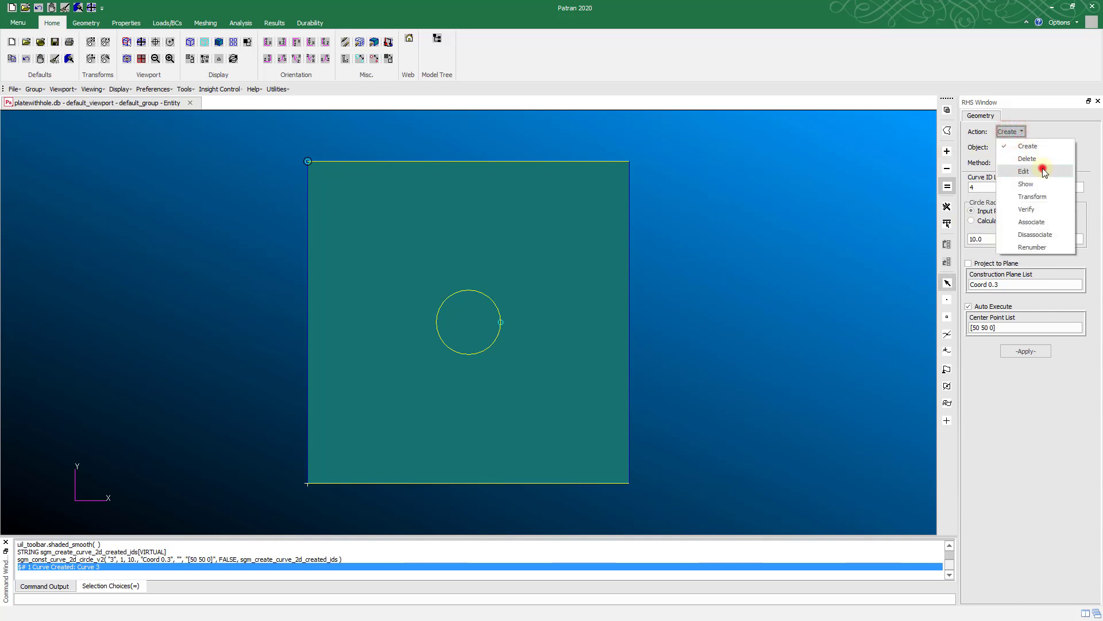
click(1043, 171)
click(1015, 147)
click(1050, 144)
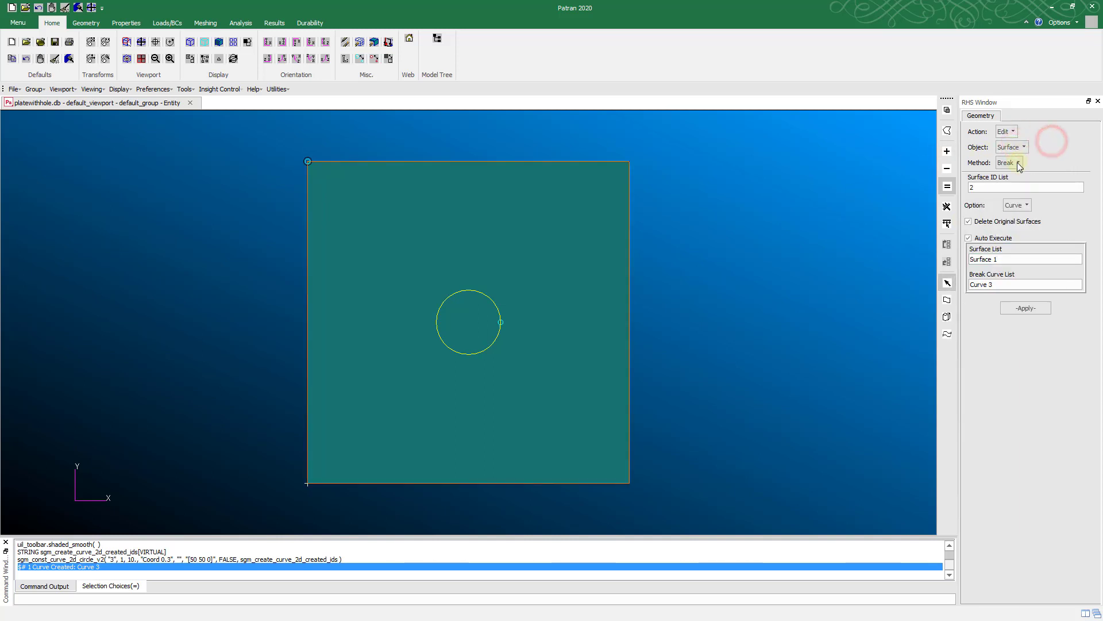
click(1017, 163)
click(1054, 149)
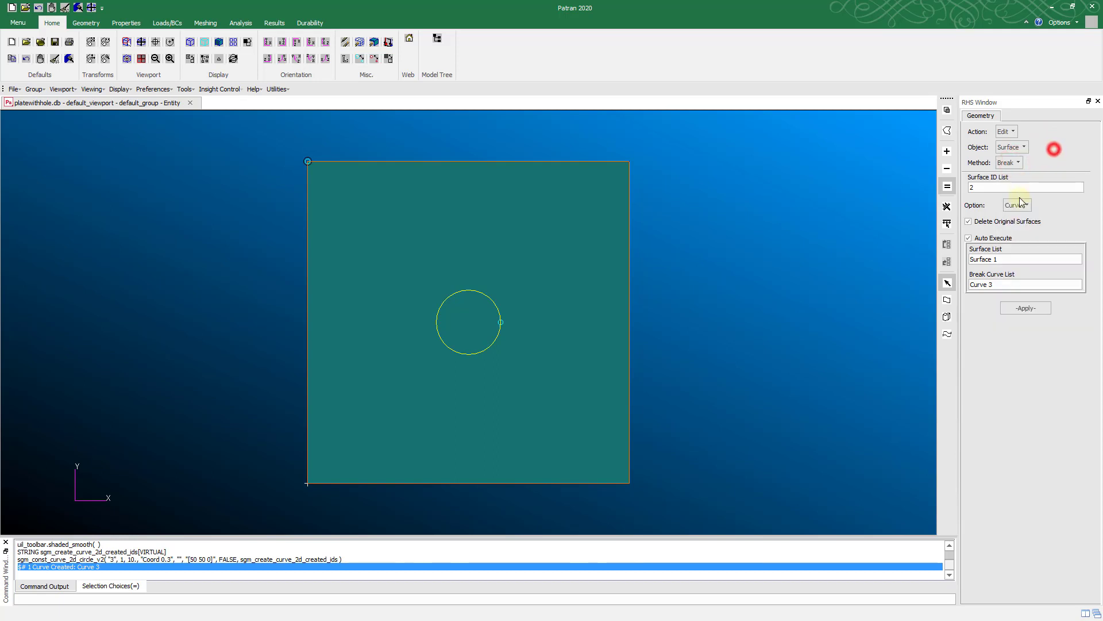
click(1004, 258)
click(570, 263)
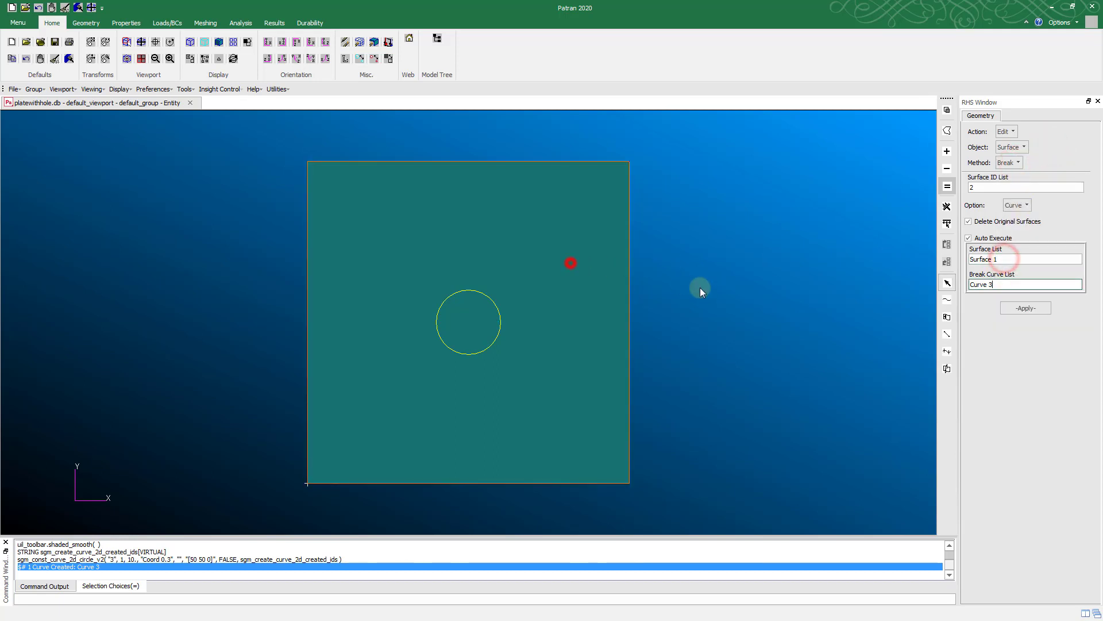
click(497, 340)
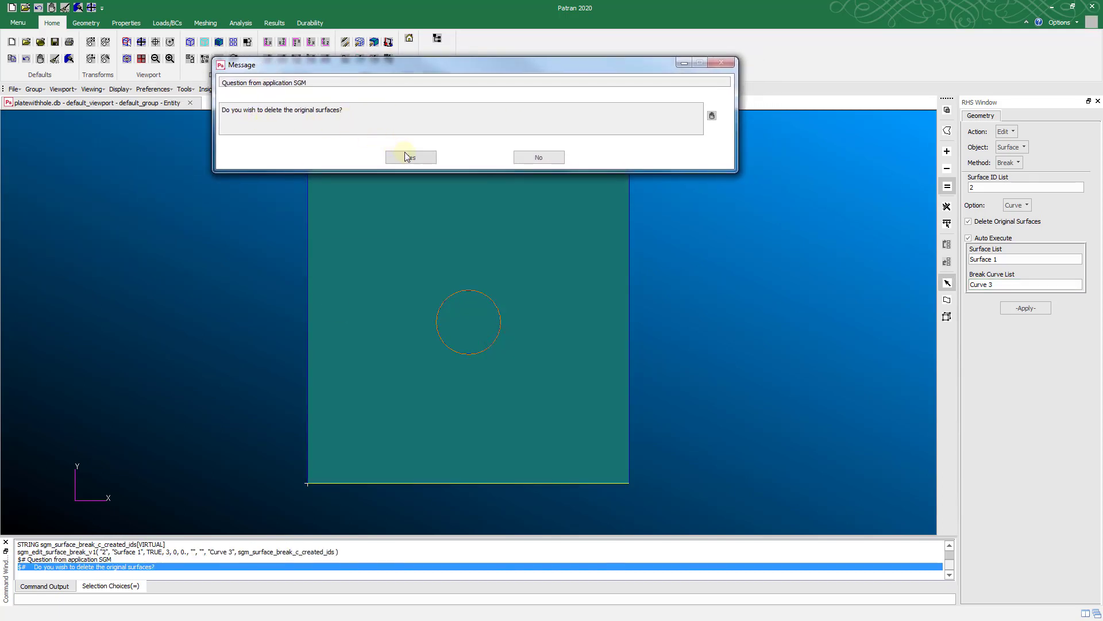
click(417, 155)
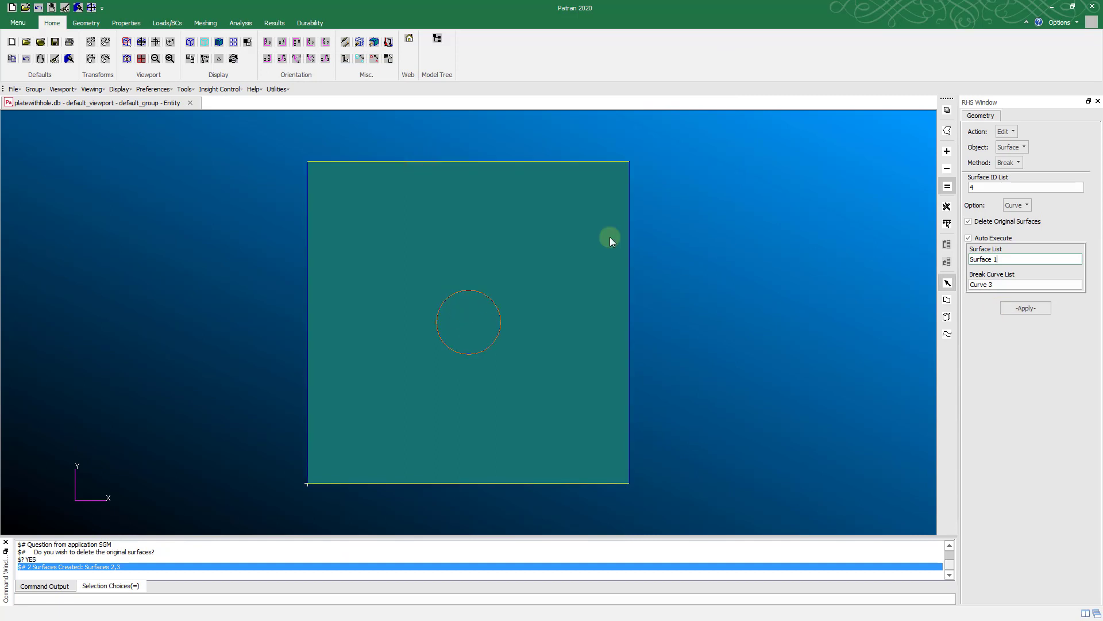
- Delete the circular Surface 3 inside the plate and refresh the graphics
click(1008, 131)
click(1039, 159)
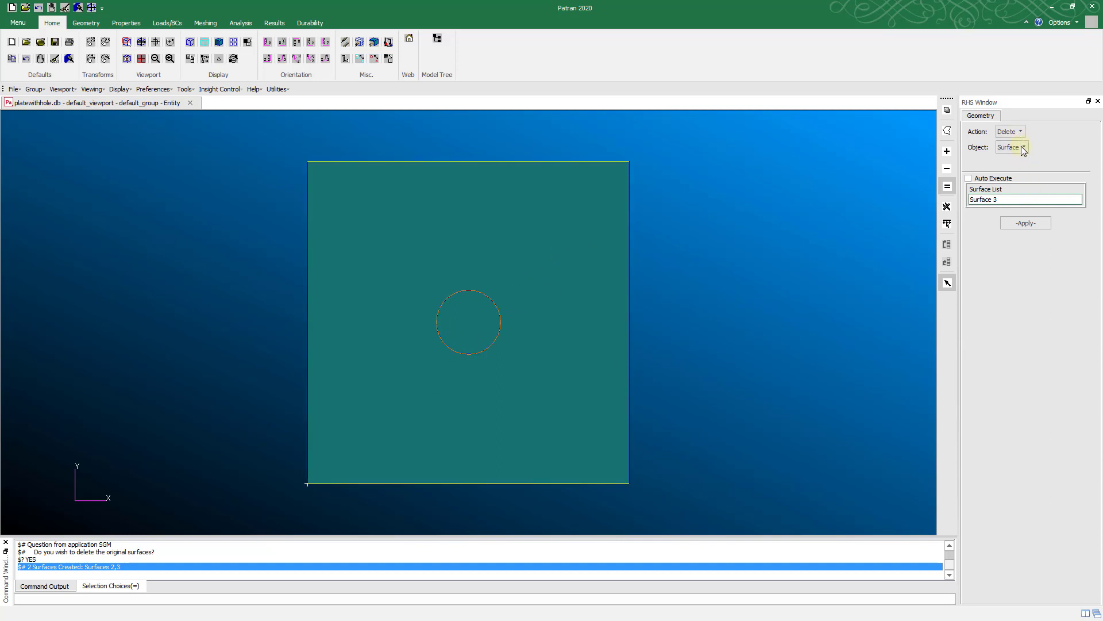
click(477, 320)
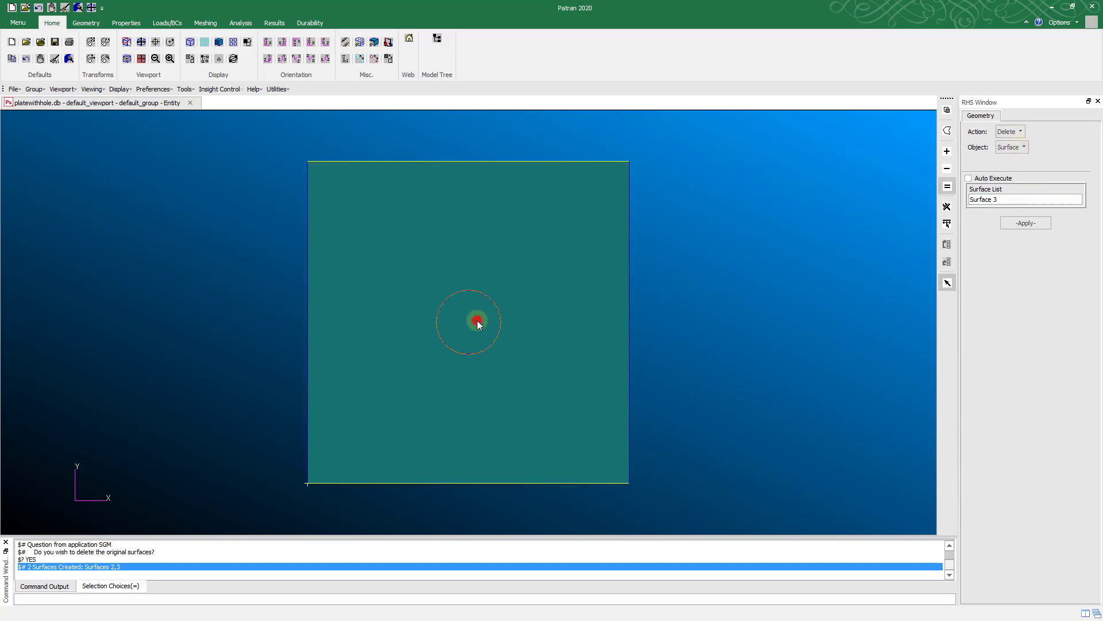
click(1023, 223)
click(1009, 132)
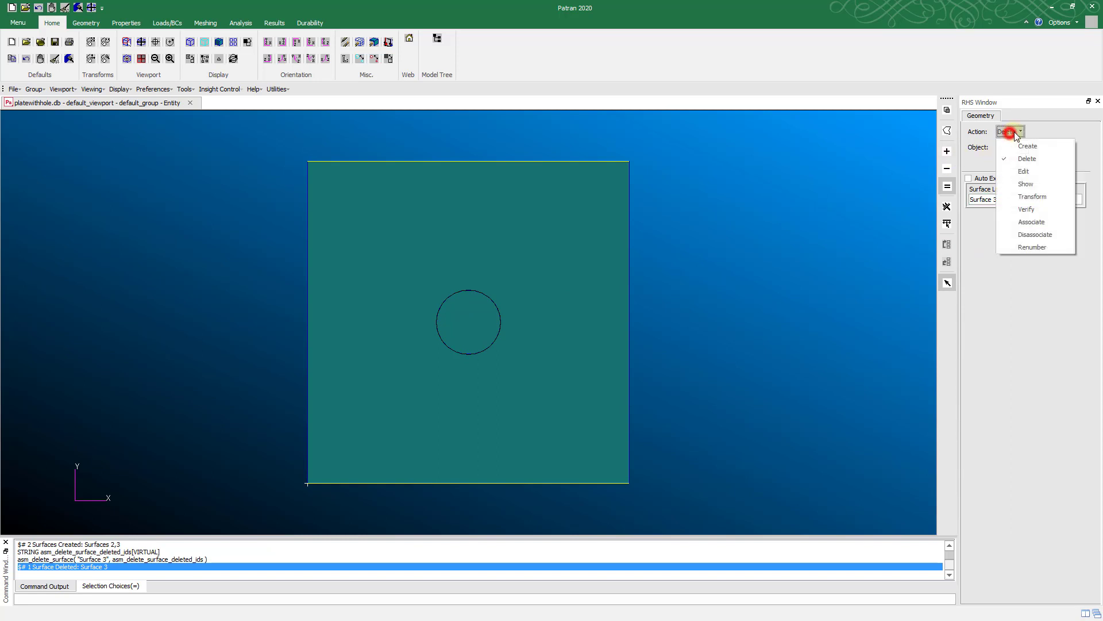
click(1017, 132)
click(1012, 147)
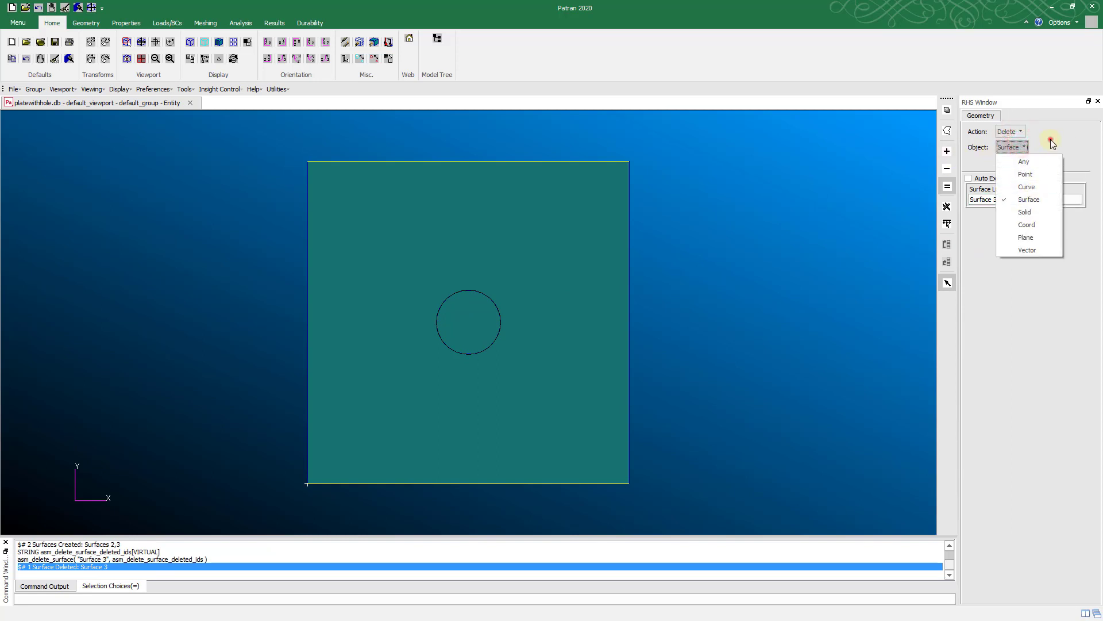
click(1051, 139)
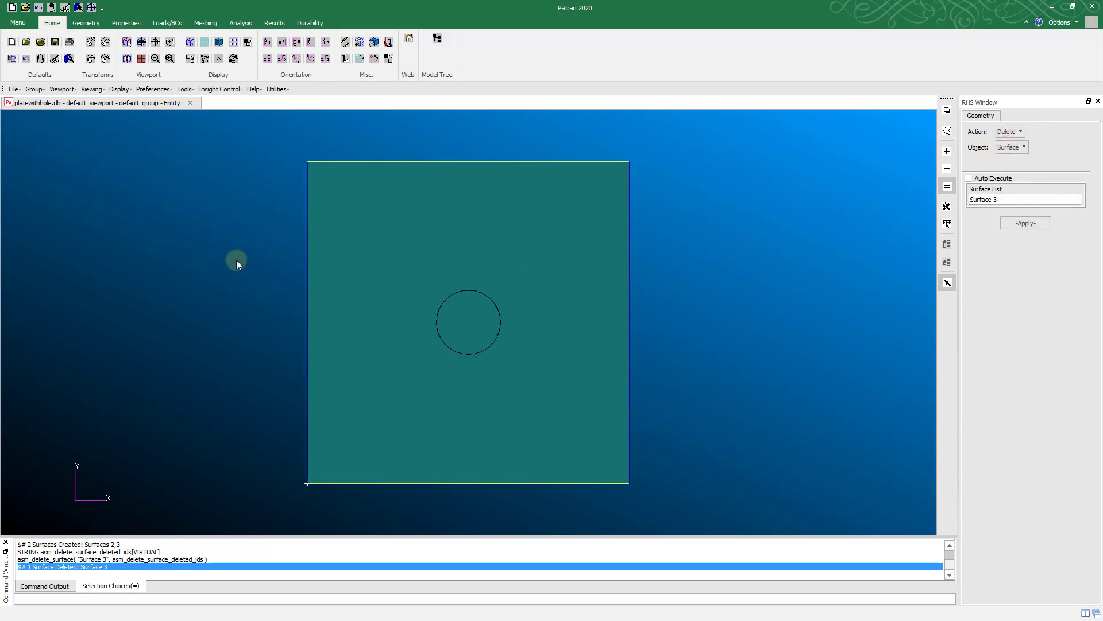
click(68, 58)
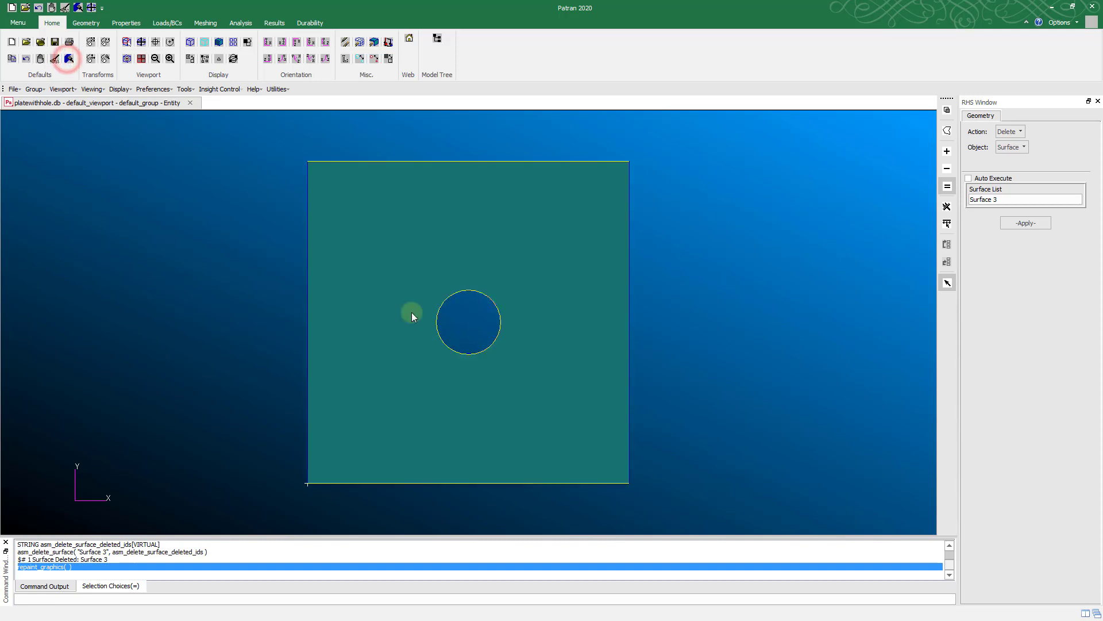
- Set up a surface mesh with Quad element shape, Hybrid mesher and Quad4 topology
click(206, 23)
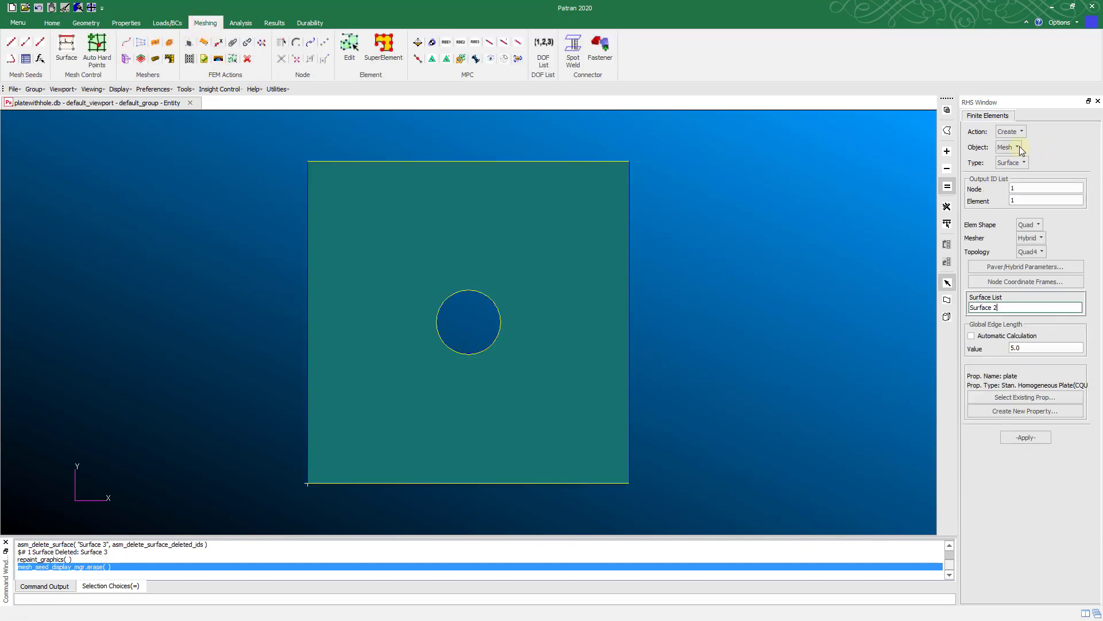
click(1015, 132)
click(1017, 144)
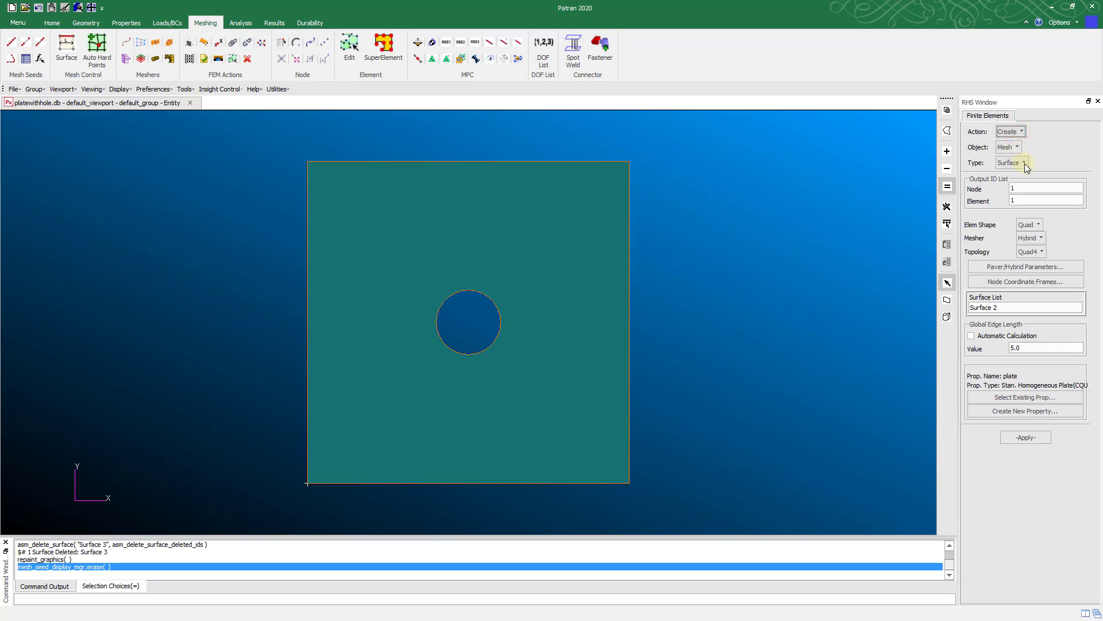
click(1037, 226)
click(1065, 229)
click(1038, 238)
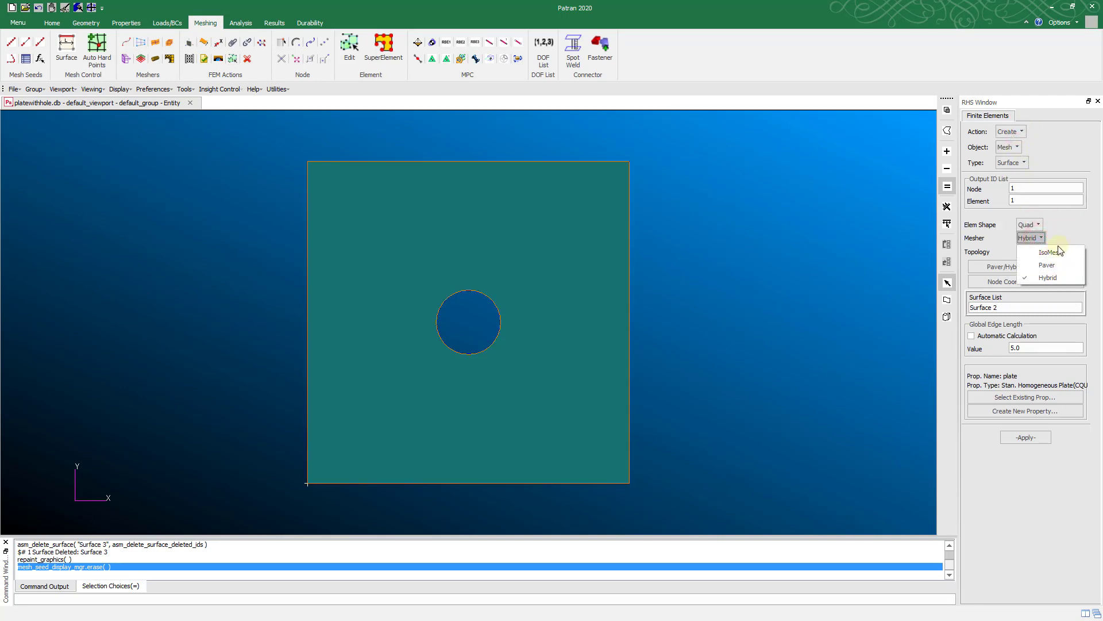
click(1059, 229)
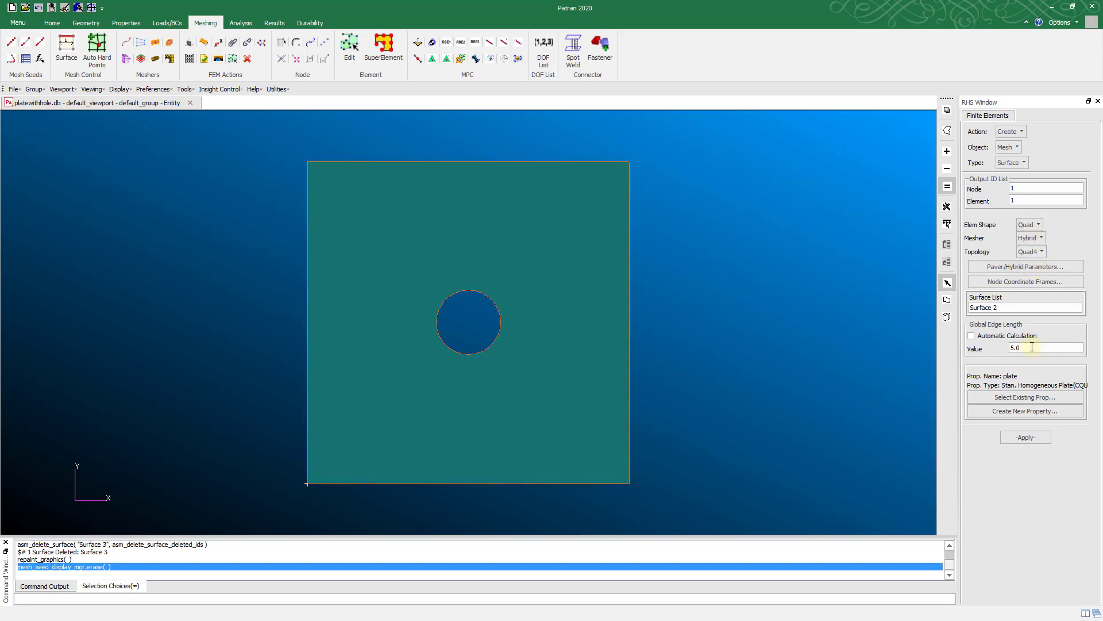
- Mesh Surface 2 with a global edge length of 5, with automatic calculation off
click(1005, 307)
click(531, 306)
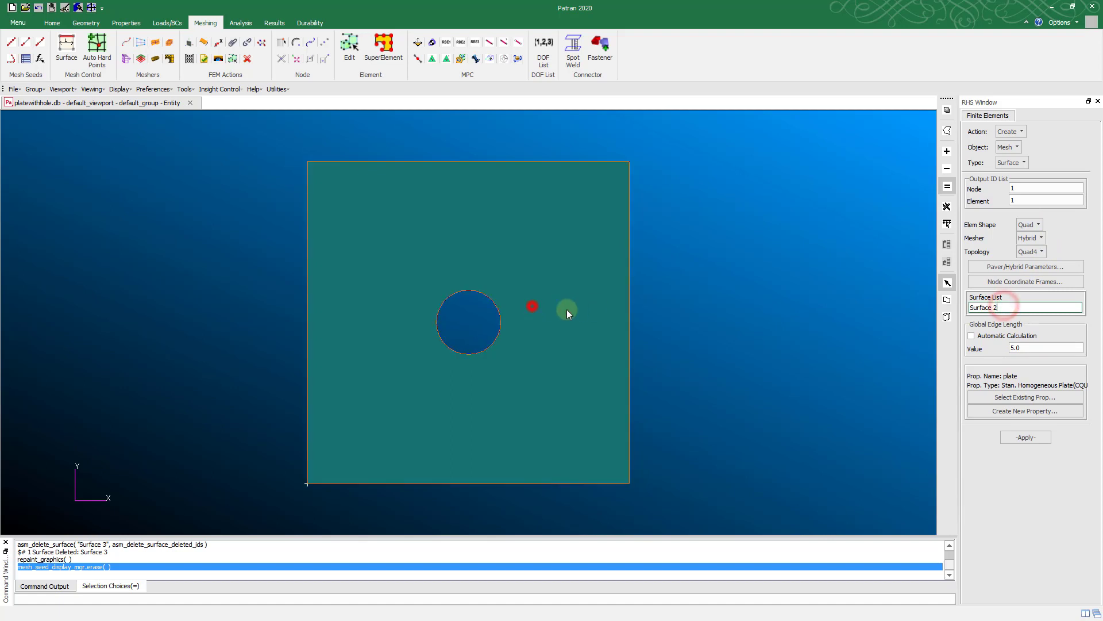
click(1033, 347)
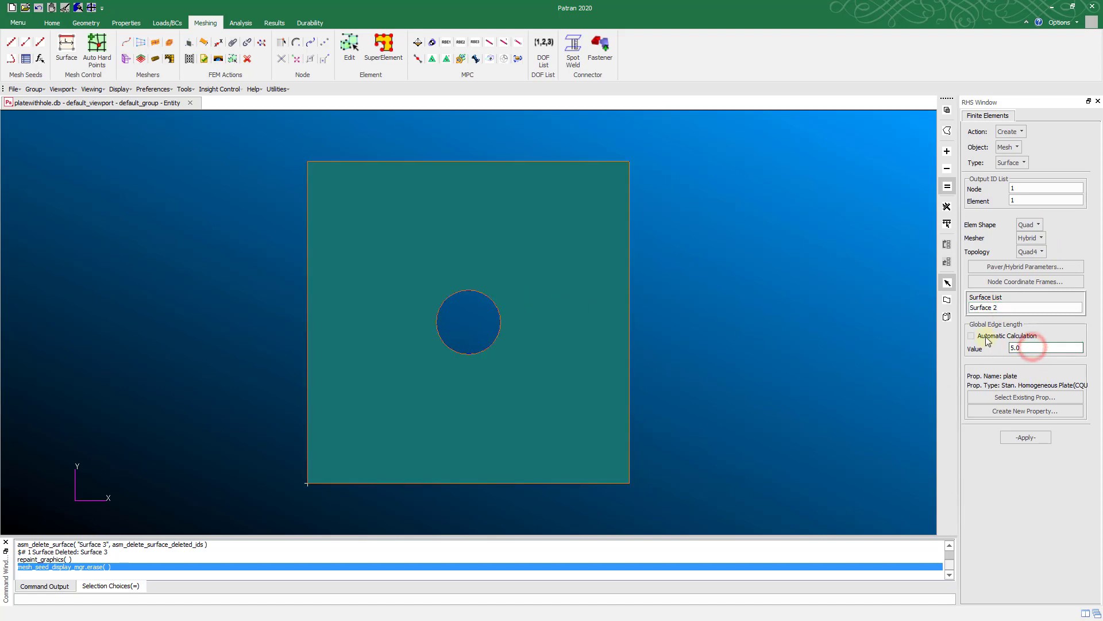
click(987, 336)
click(990, 336)
double_click(1040, 344)
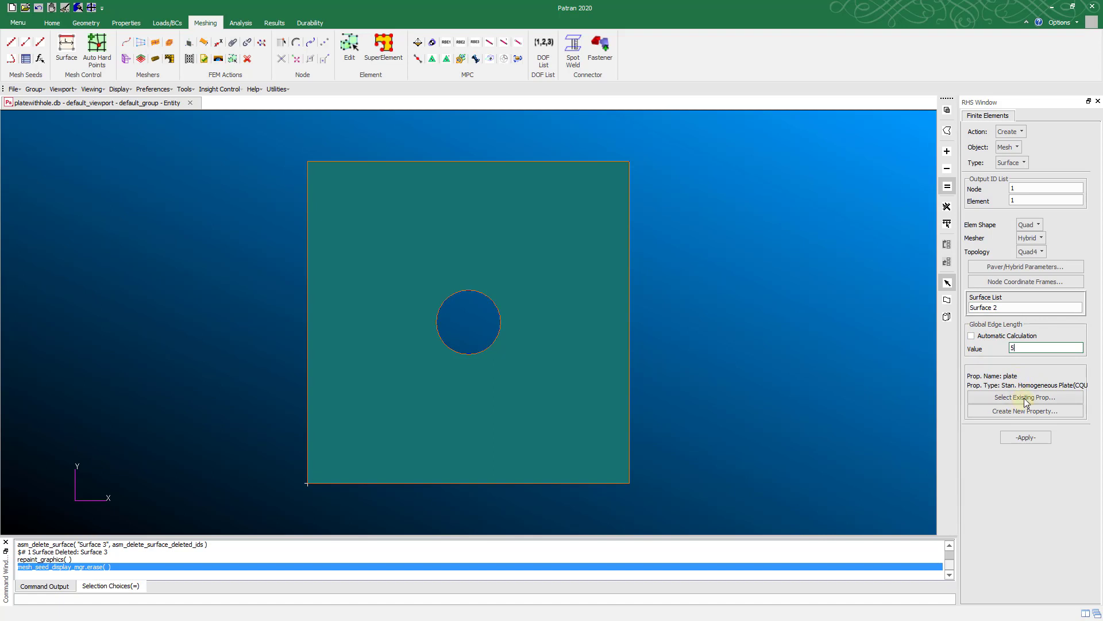
click(1026, 436)
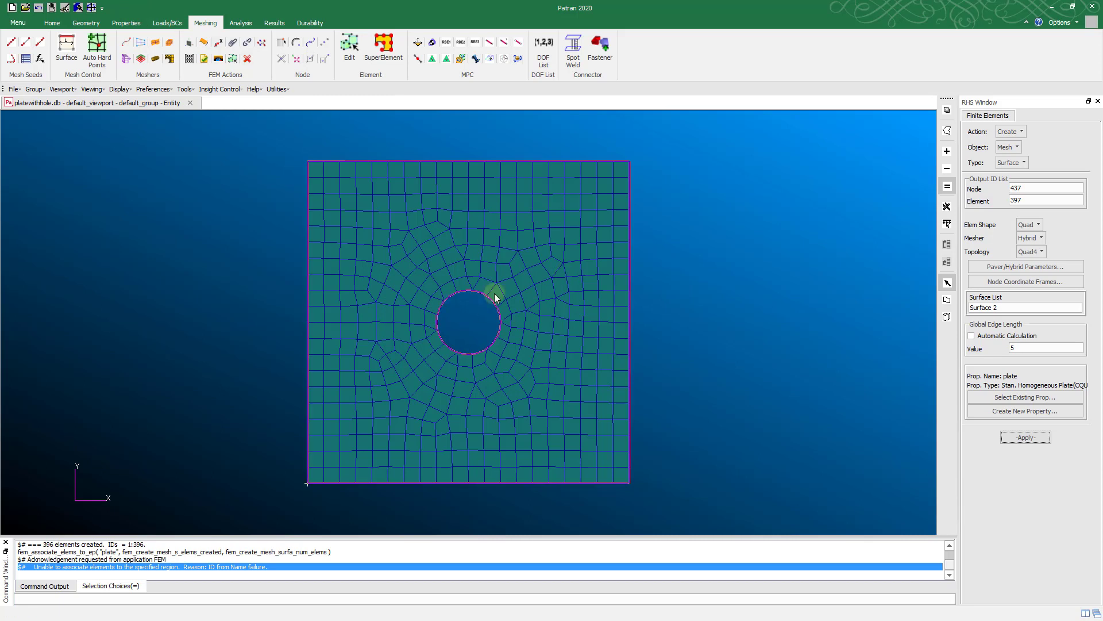
click(214, 155)
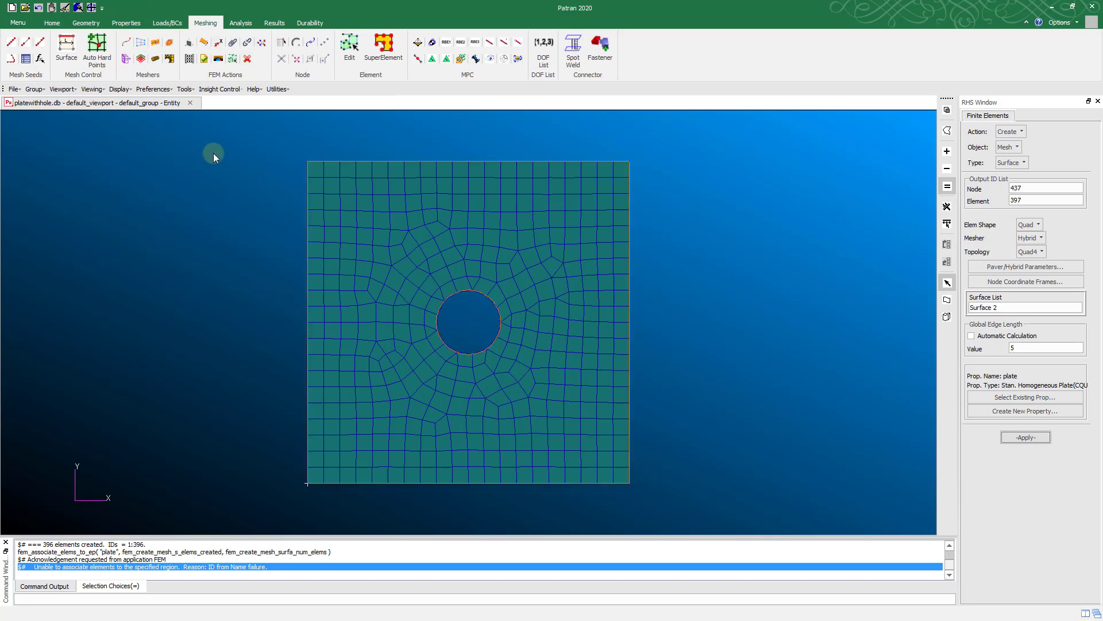
- Display the meshed plate in wireframe
click(55, 25)
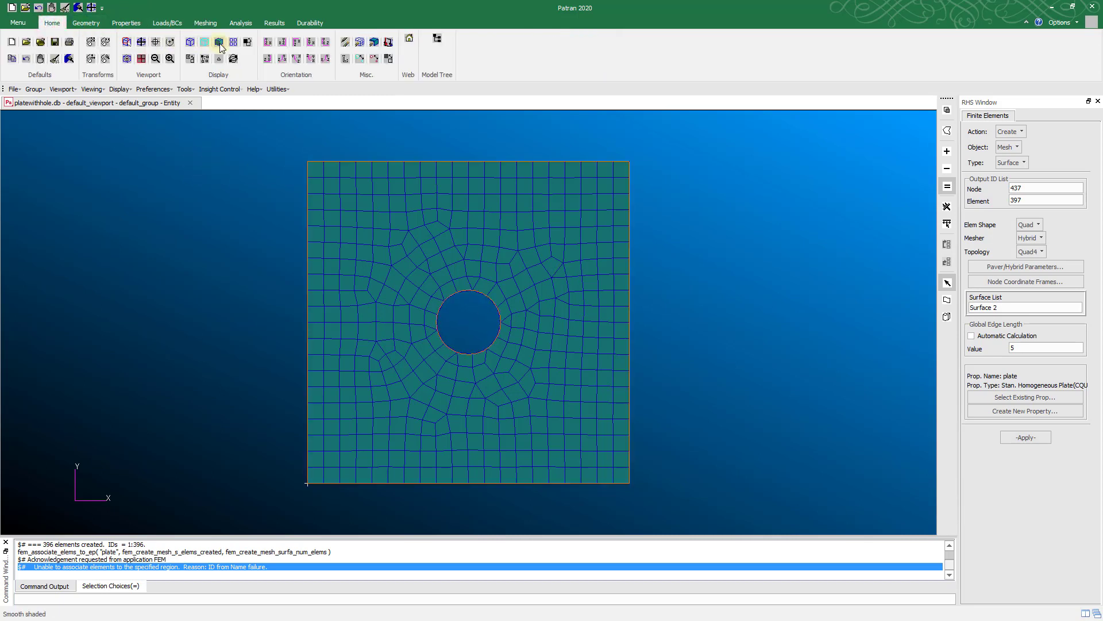
click(219, 41)
click(191, 42)
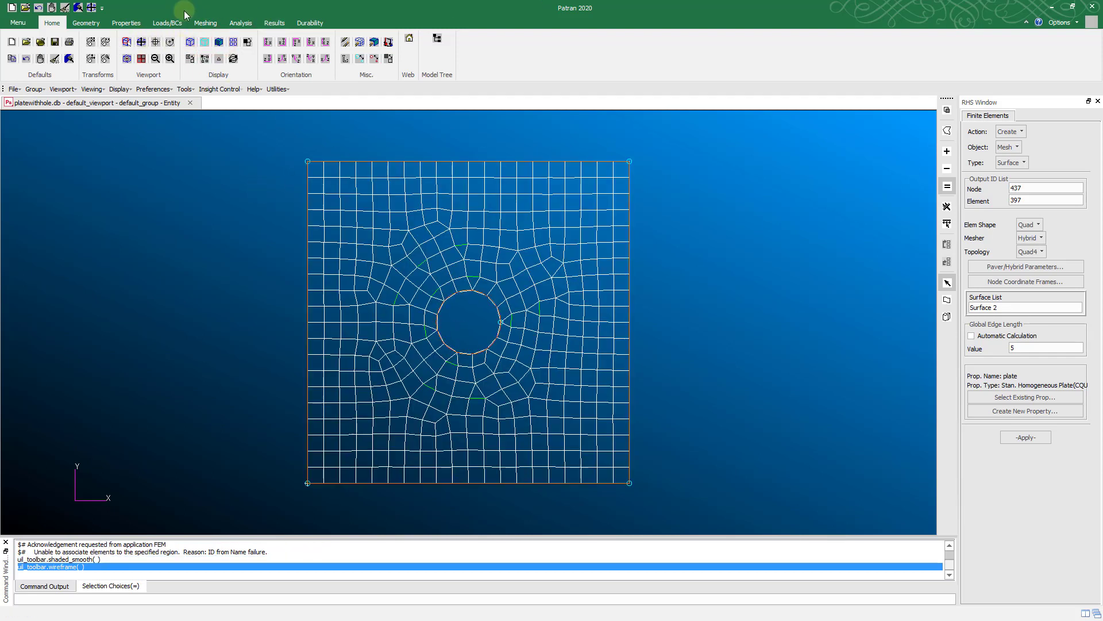
- Create the linear elastic isotropic material aluminium with elastic modulus 70000 and Poisson ratio 0.3
click(124, 23)
click(19, 46)
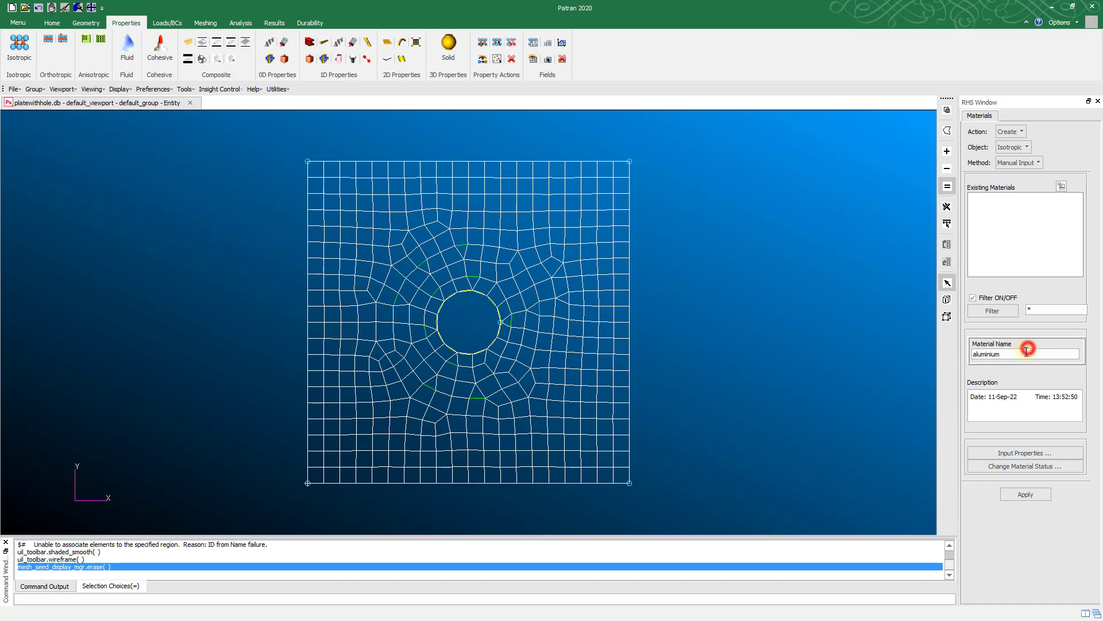
click(1016, 451)
click(183, 205)
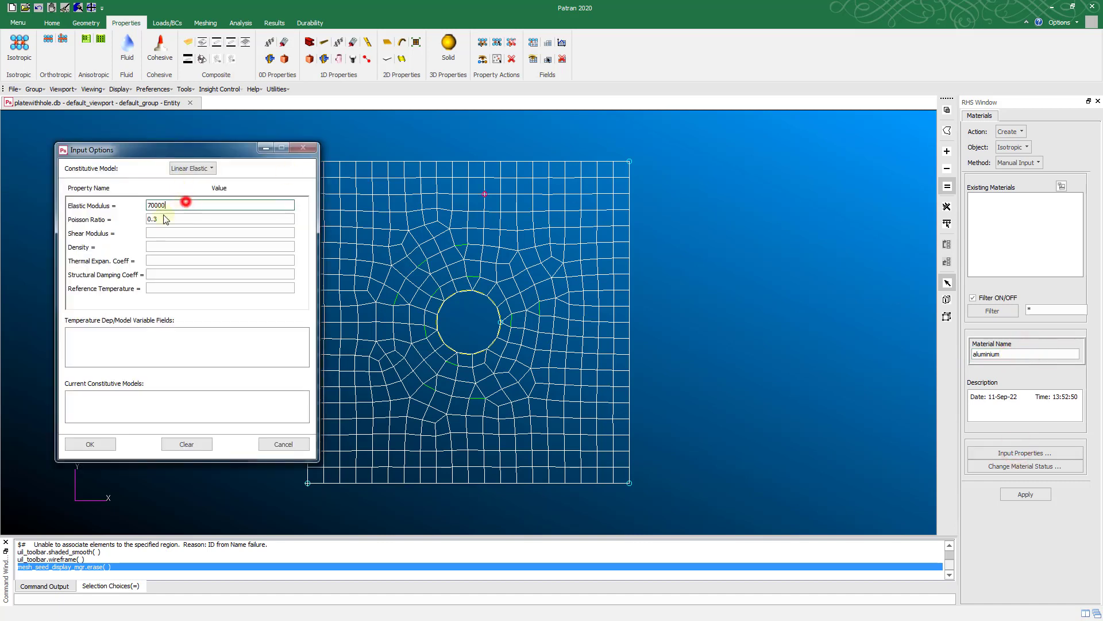
click(167, 218)
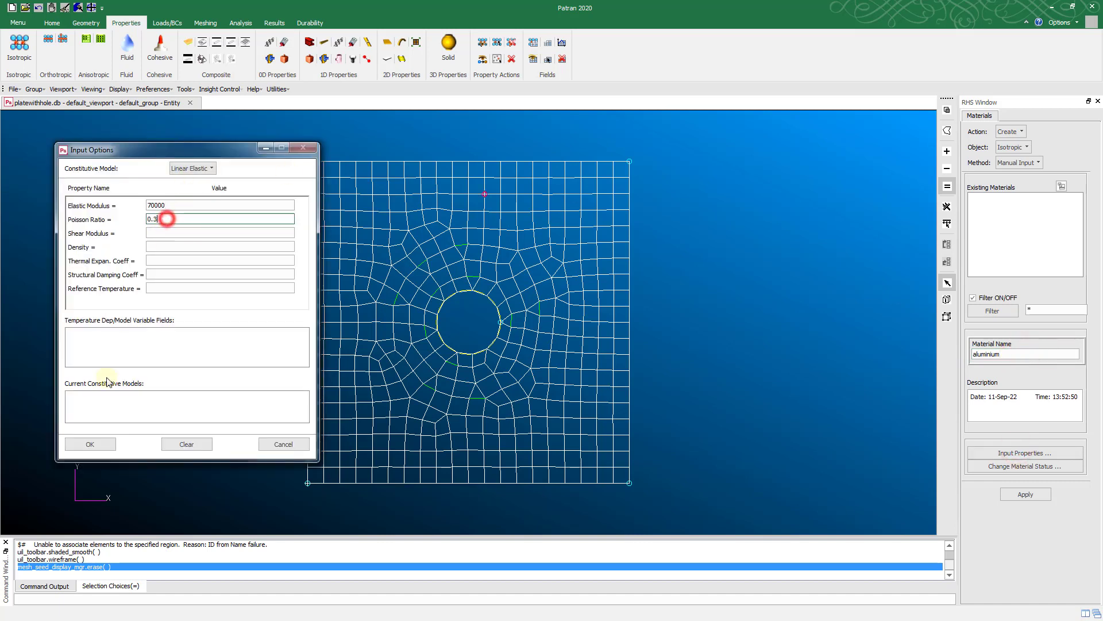
click(107, 444)
click(1038, 498)
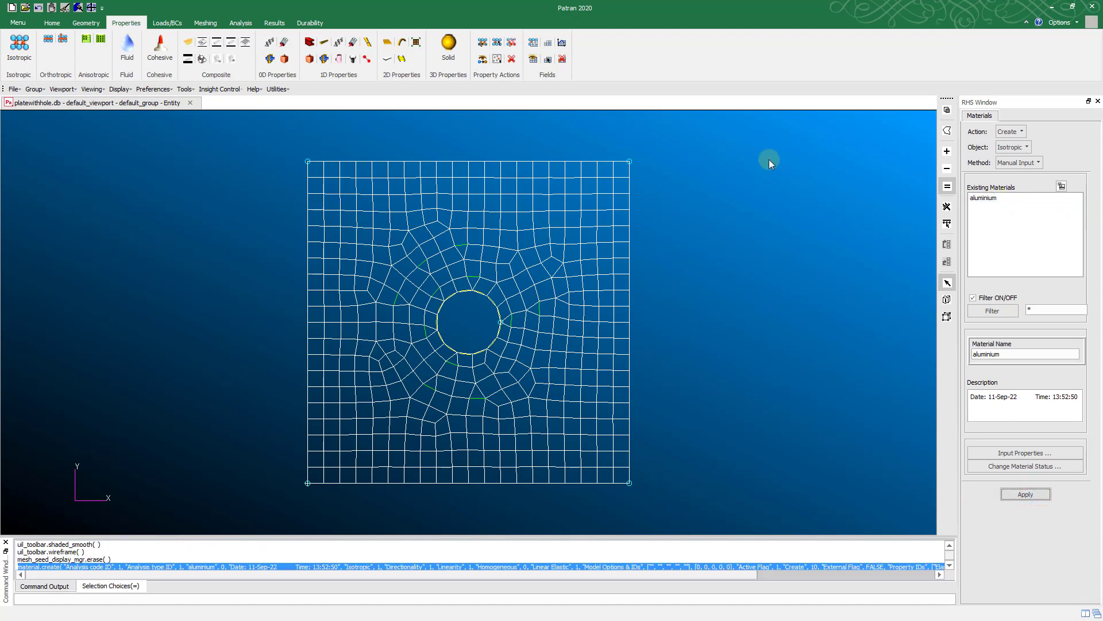
- Create the 2D shell property set plate, thin and homogeneous, with aluminium material and thickness 1
click(388, 44)
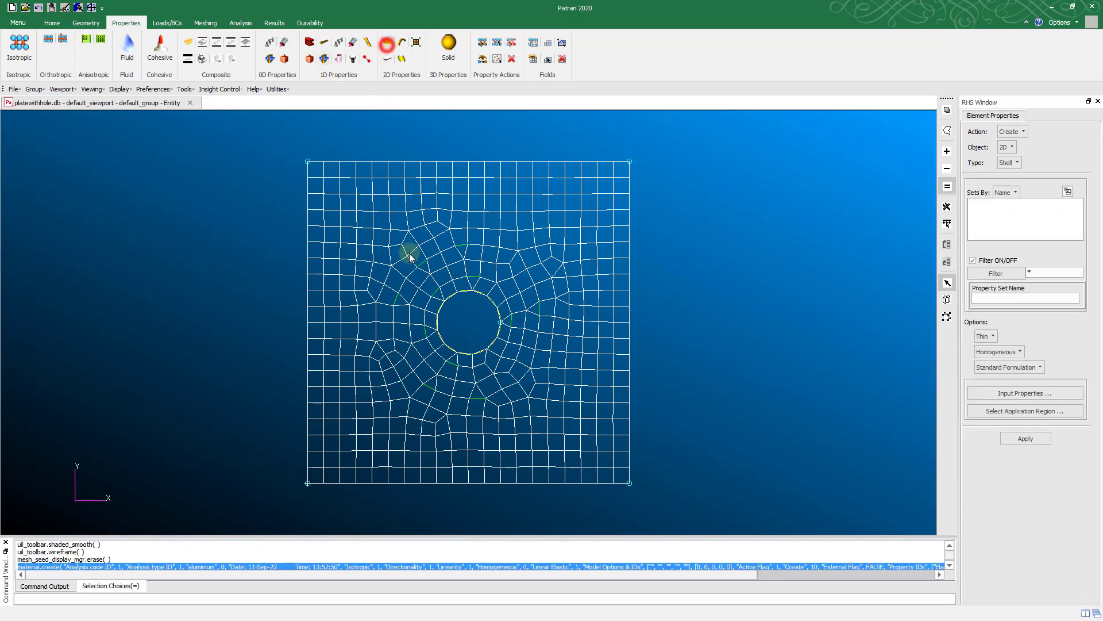
click(984, 300)
text(plate)
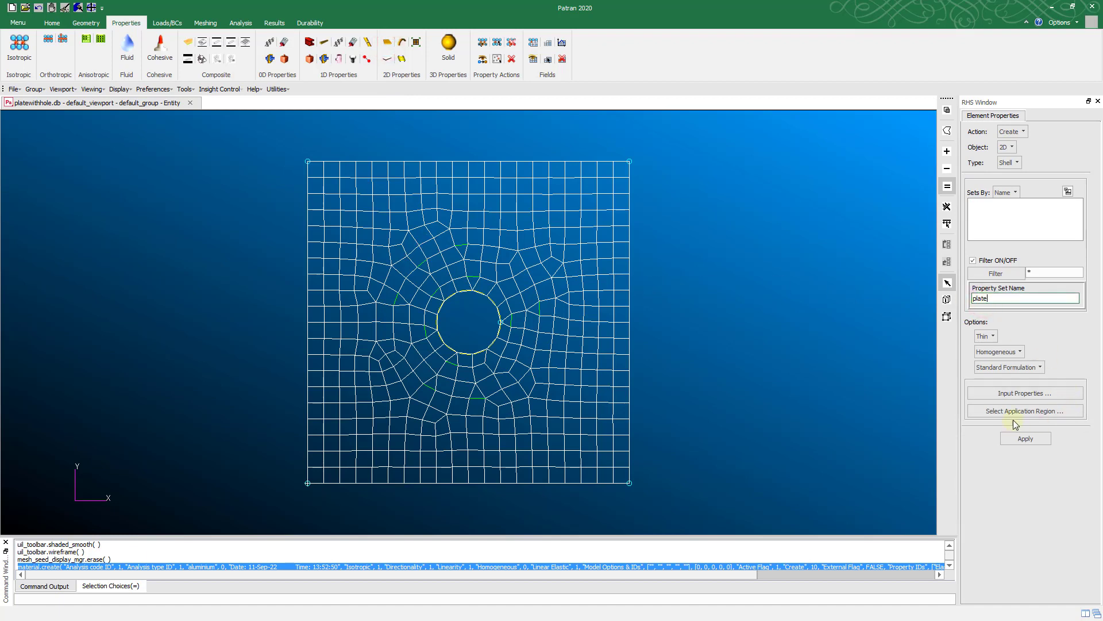
click(1015, 395)
click(914, 168)
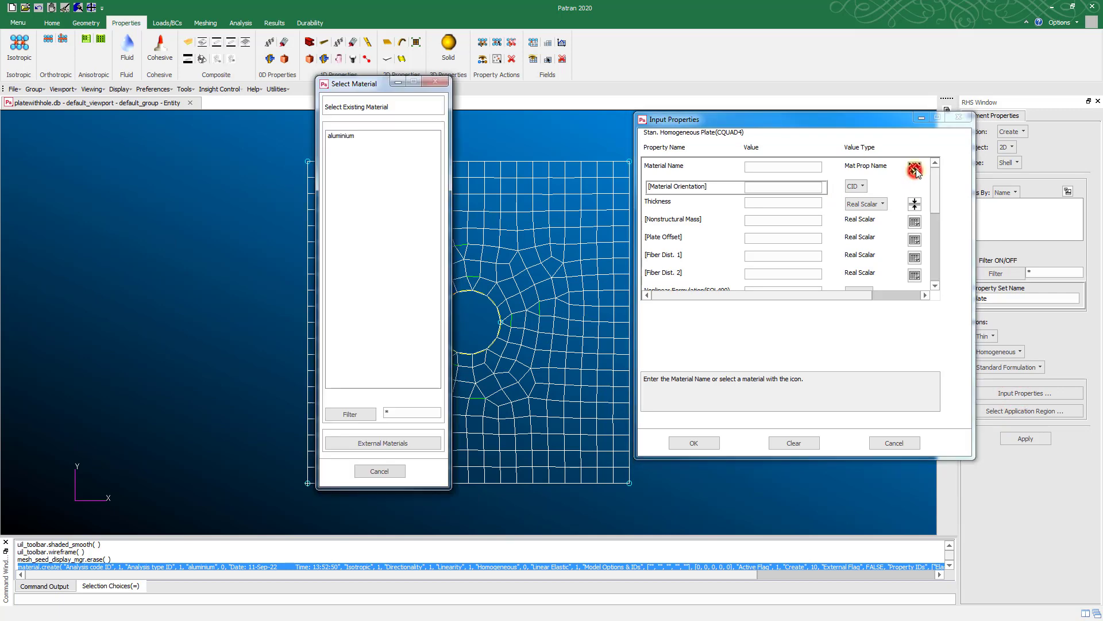
click(399, 136)
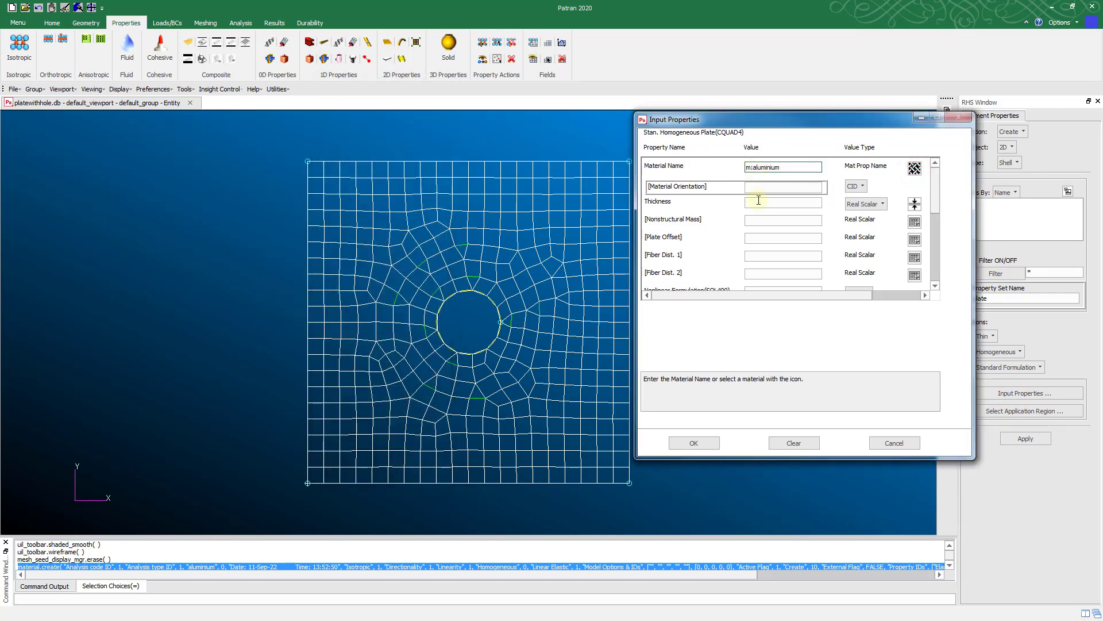
click(758, 200)
text(1)
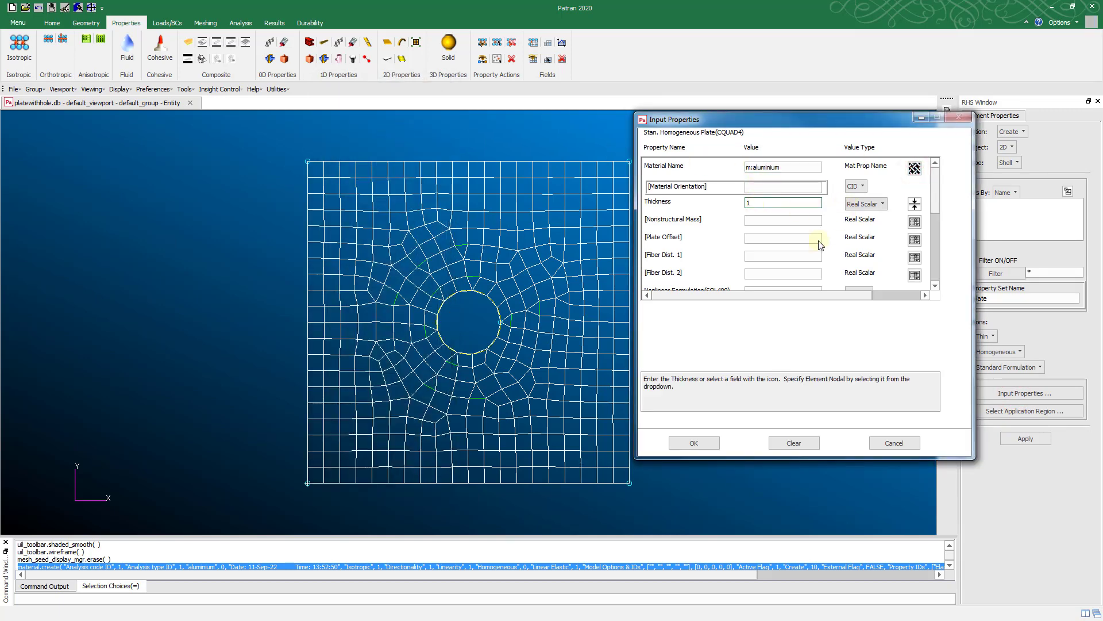
click(706, 444)
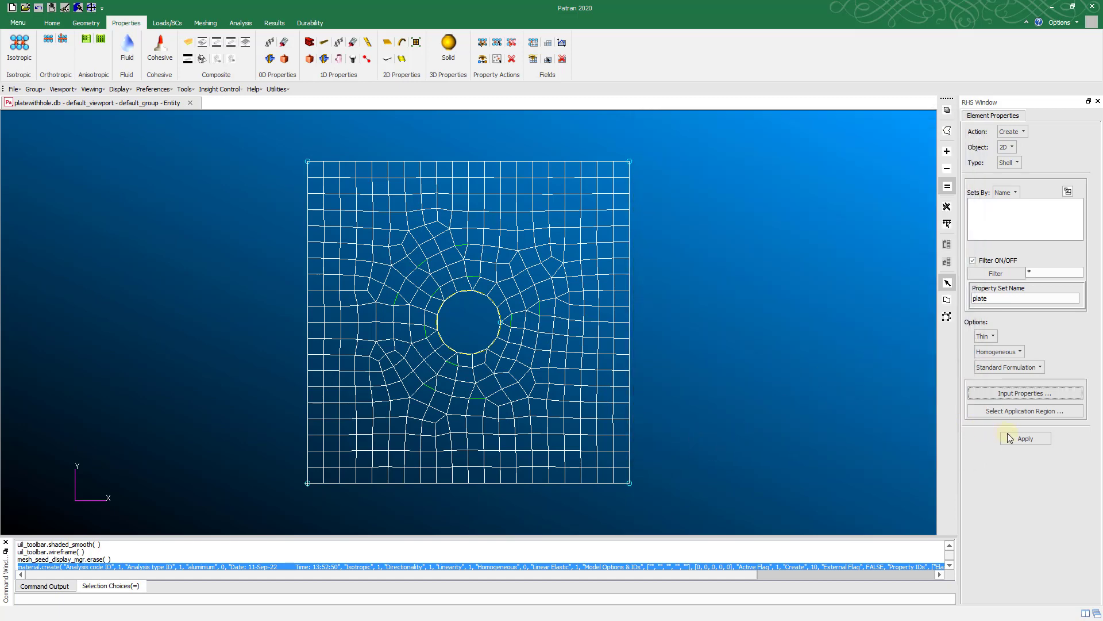
click(1010, 439)
click(1035, 411)
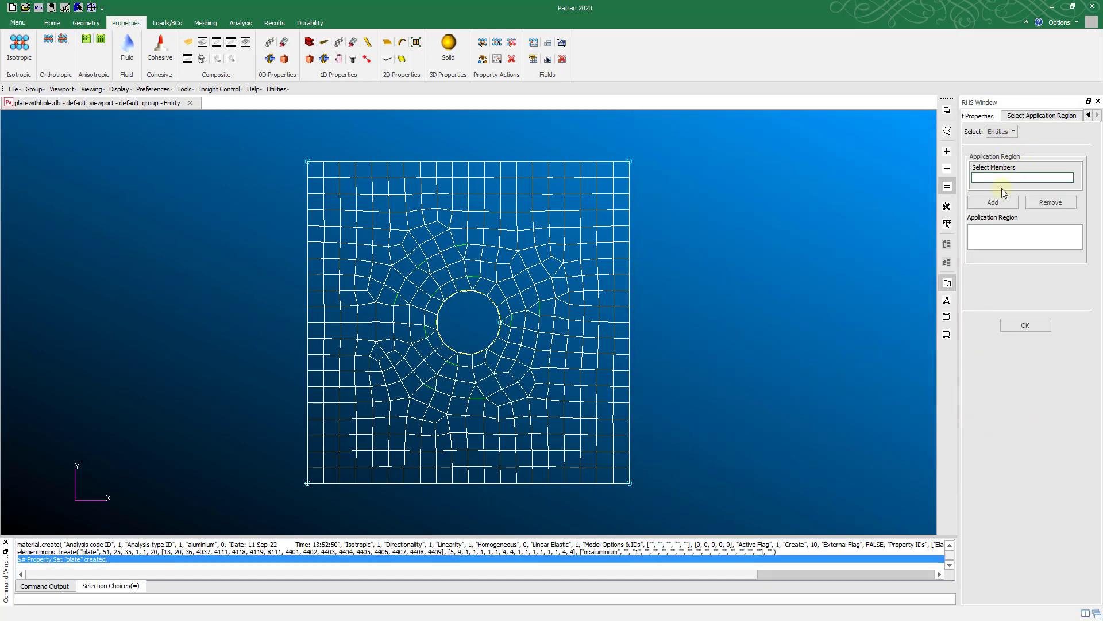
click(1002, 131)
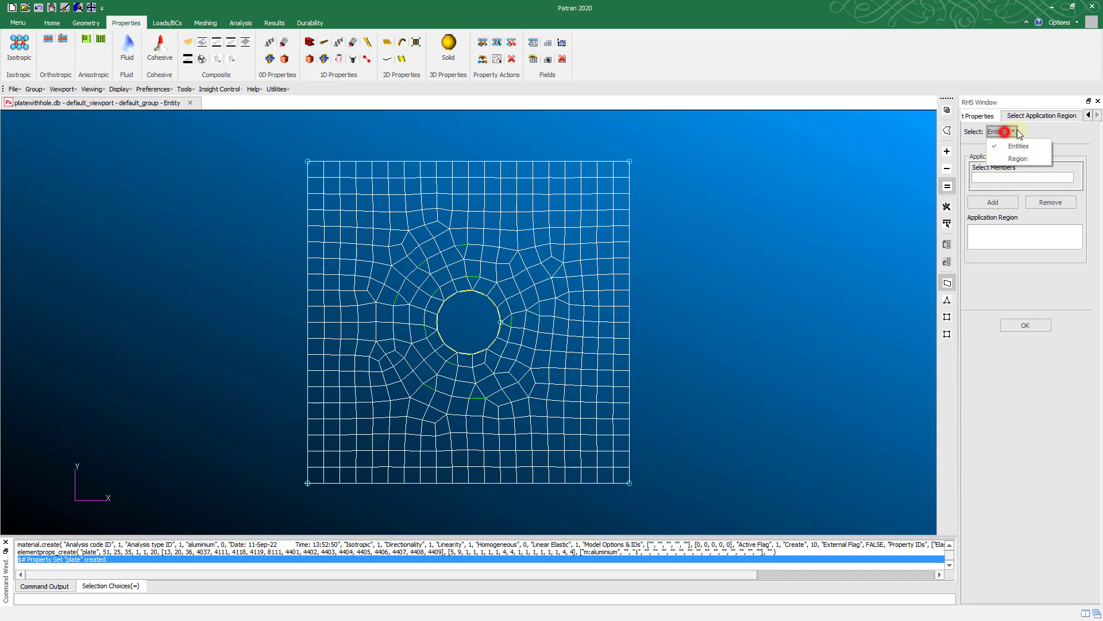
click(1041, 133)
drag(258, 149, 739, 446)
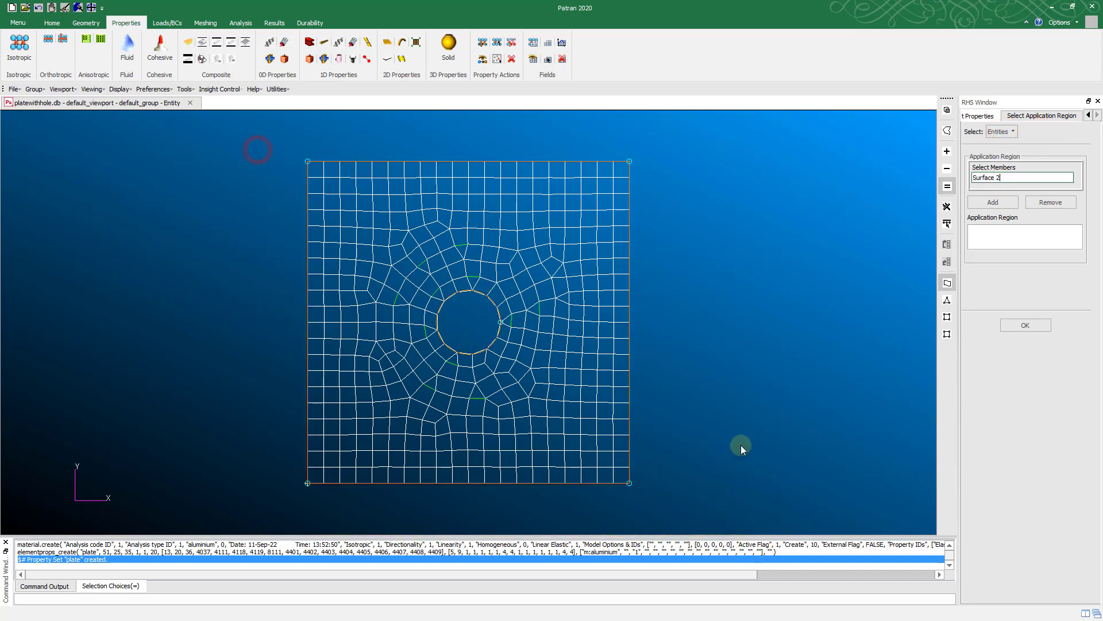
click(1001, 132)
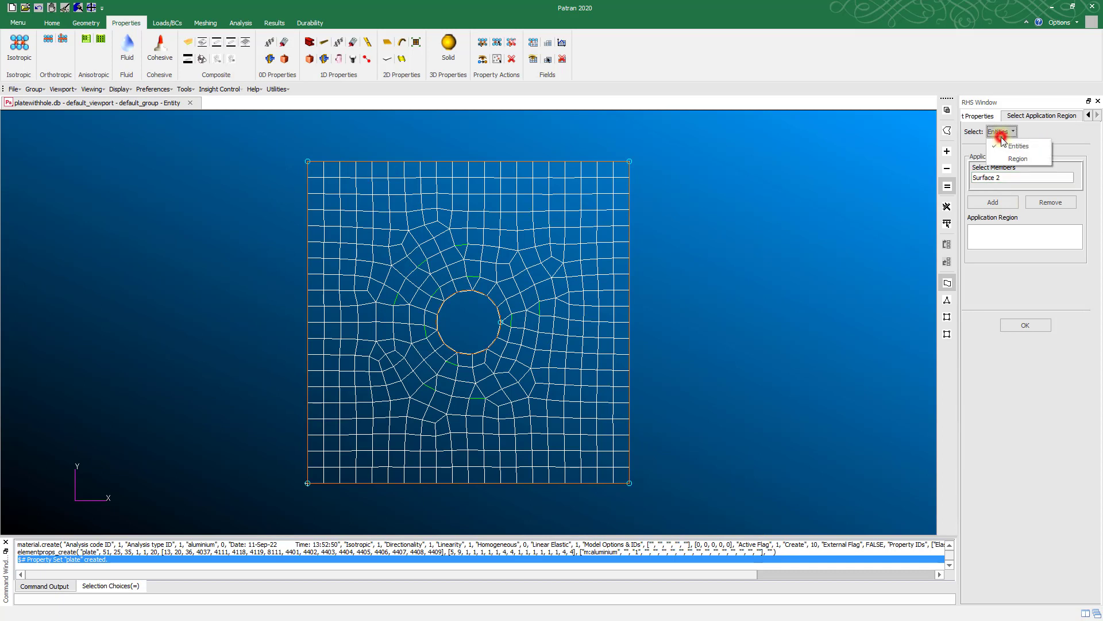
click(1009, 279)
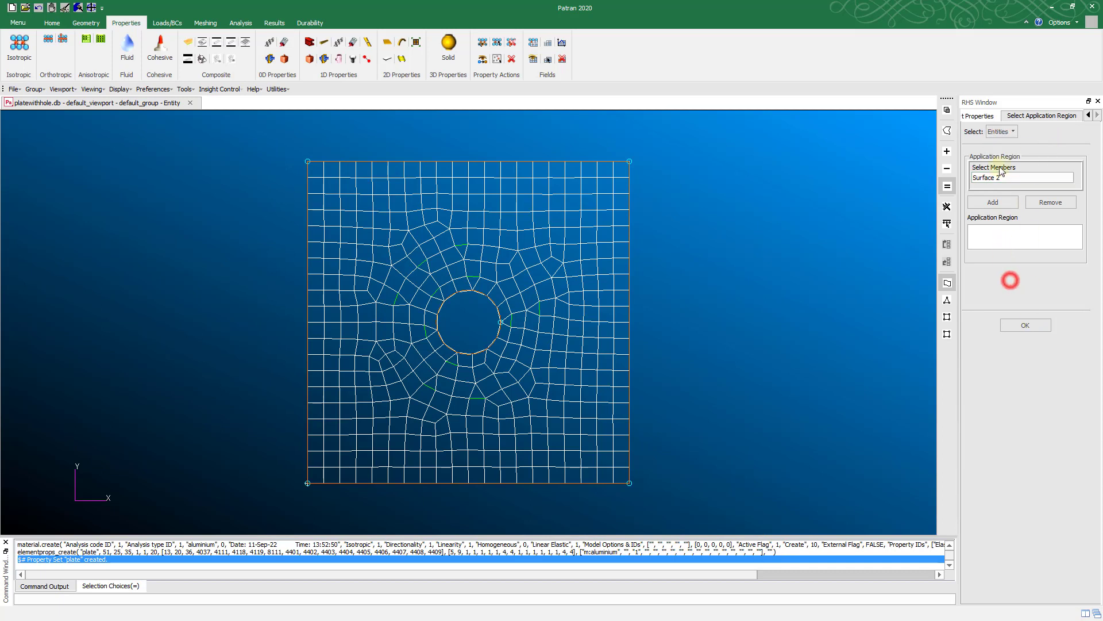
click(1025, 324)
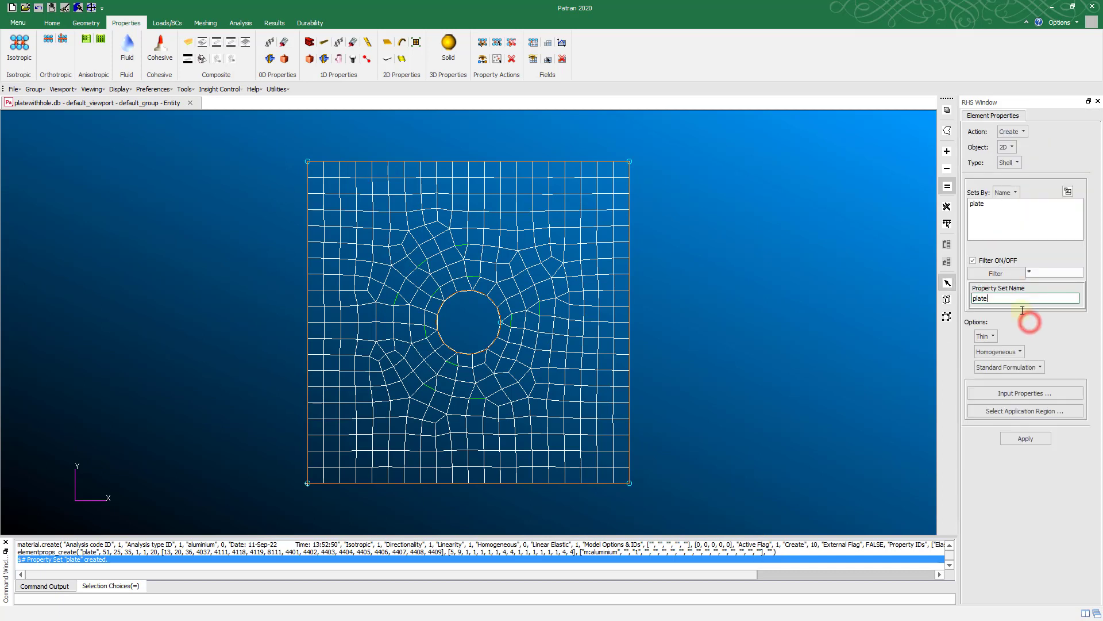
click(1036, 393)
click(713, 444)
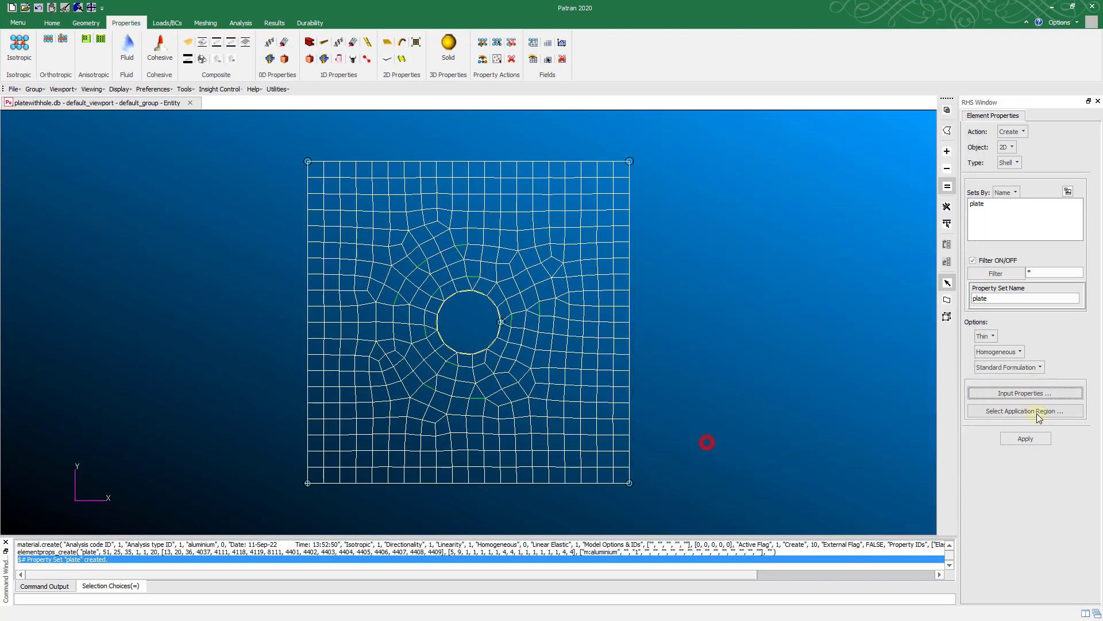
- Add Surface 2 to the application region of the plate property set and recreate the set, overwriting the existing one
click(1043, 410)
drag(252, 150, 803, 534)
click(1006, 203)
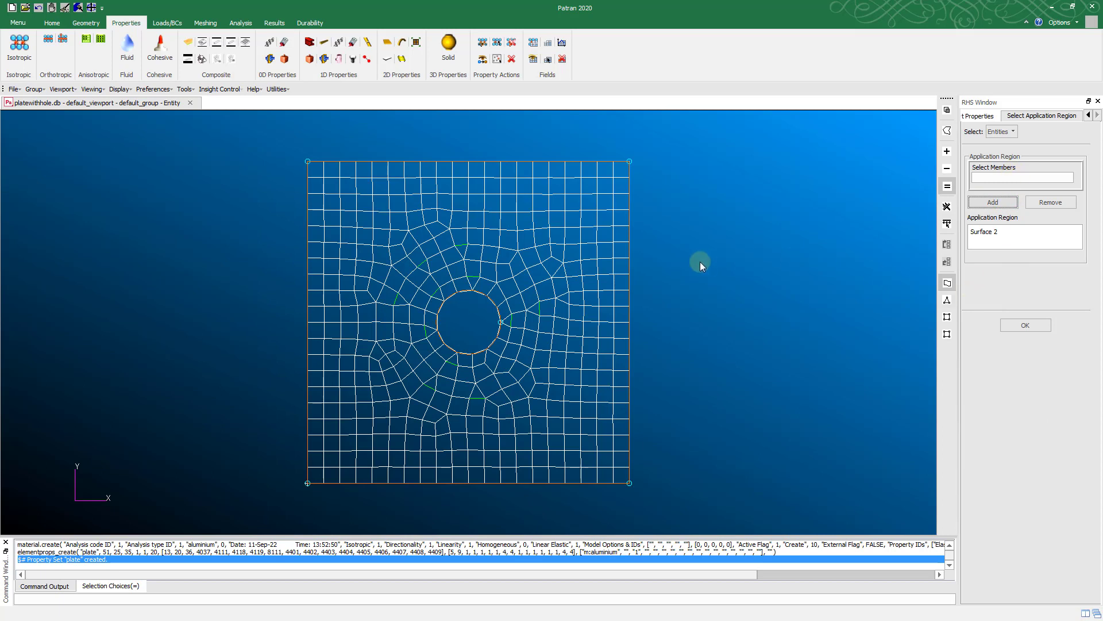
click(1024, 326)
click(1025, 438)
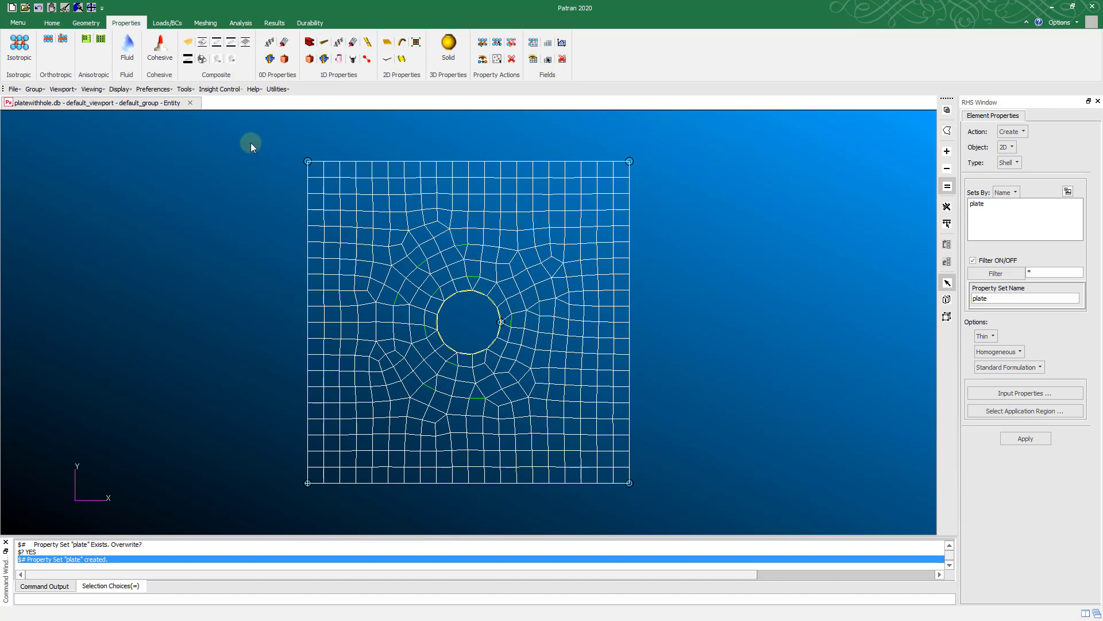
- Define a new nodal displacement constraint set named fix with translations <0,0,0>
click(168, 22)
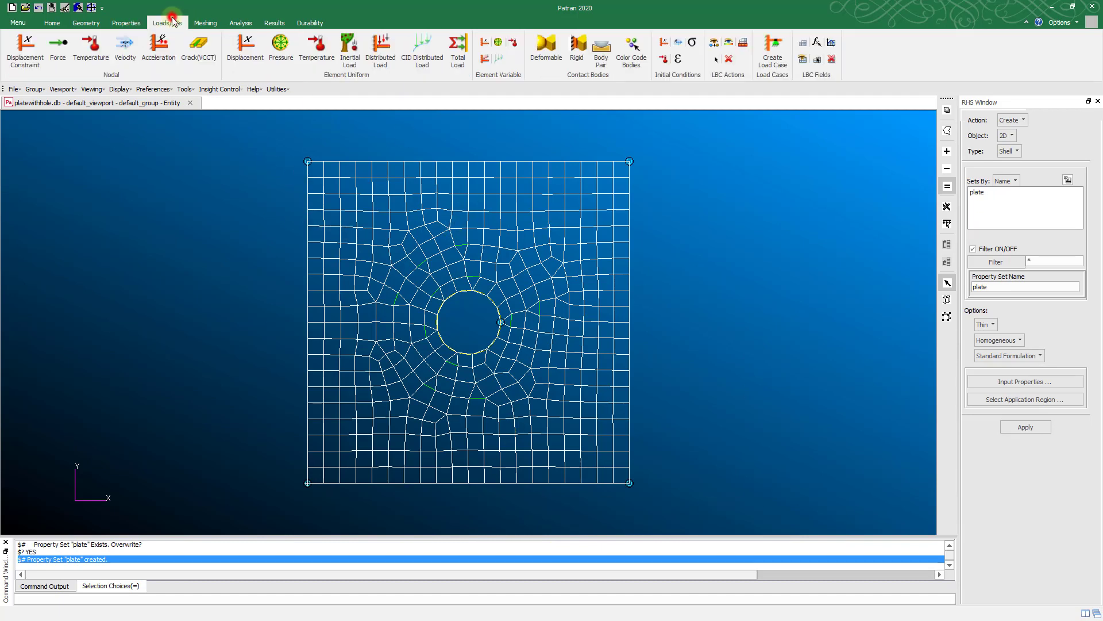
click(24, 49)
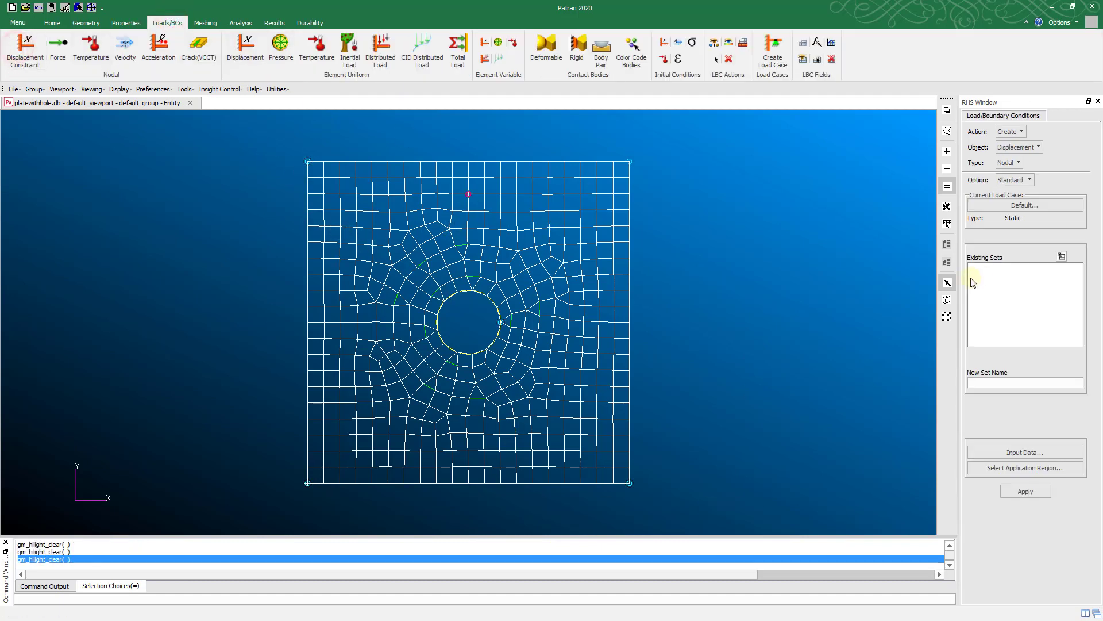
click(1008, 381)
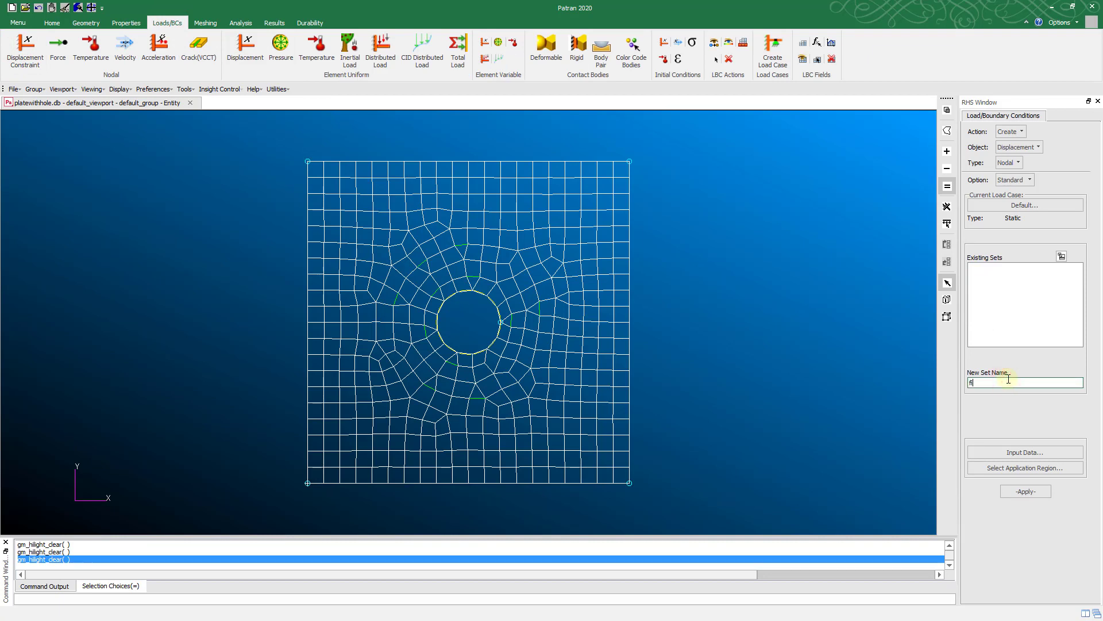
click(1007, 452)
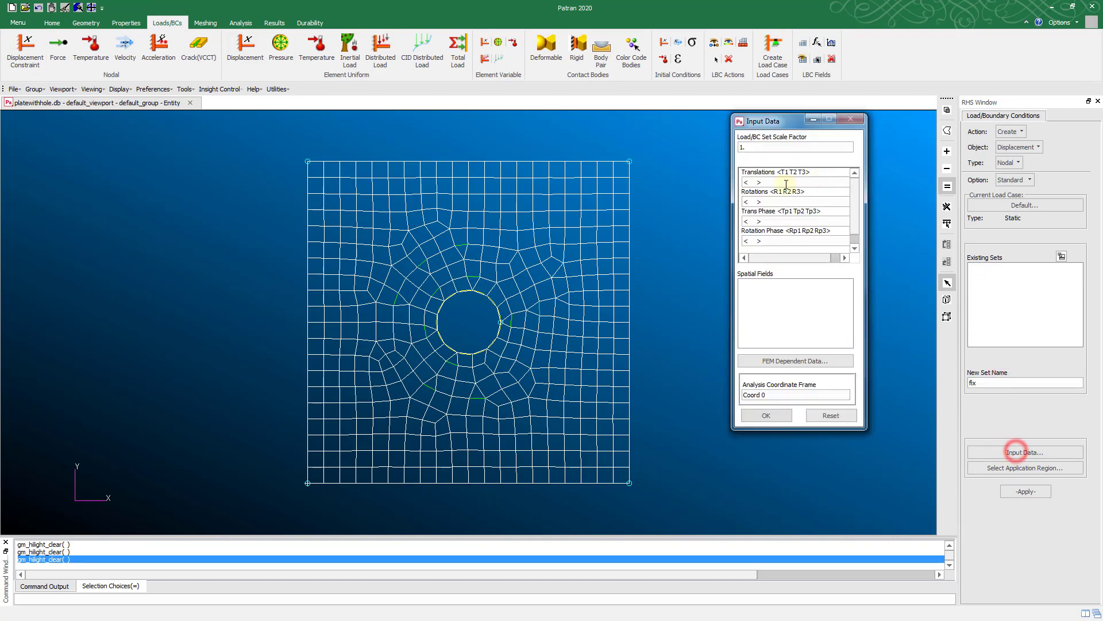
click(751, 183)
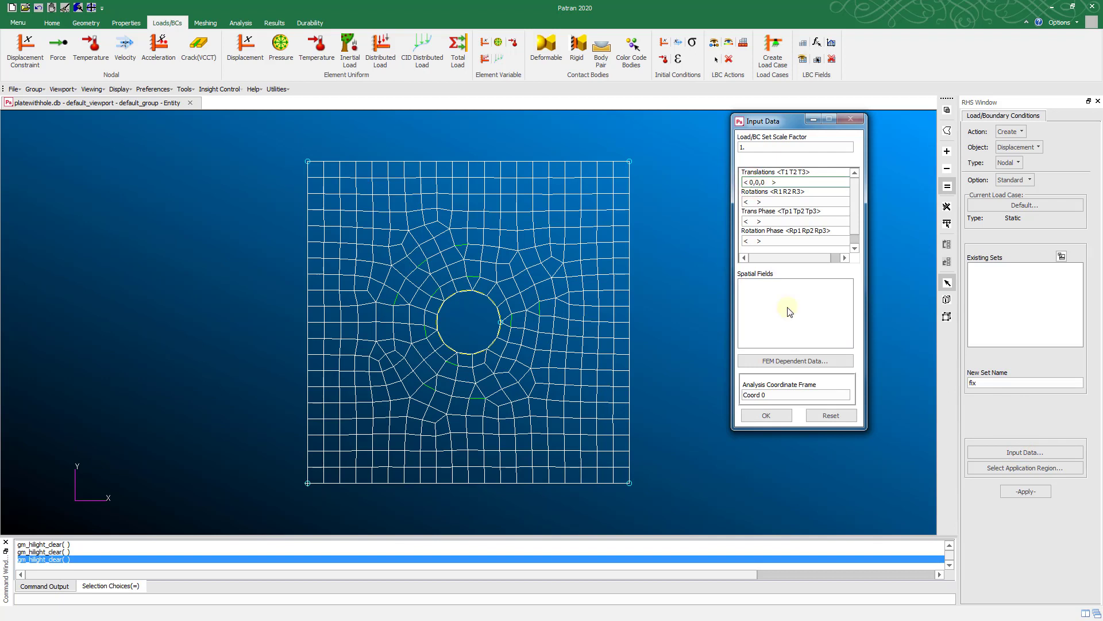
click(781, 417)
drag(271, 140, 318, 504)
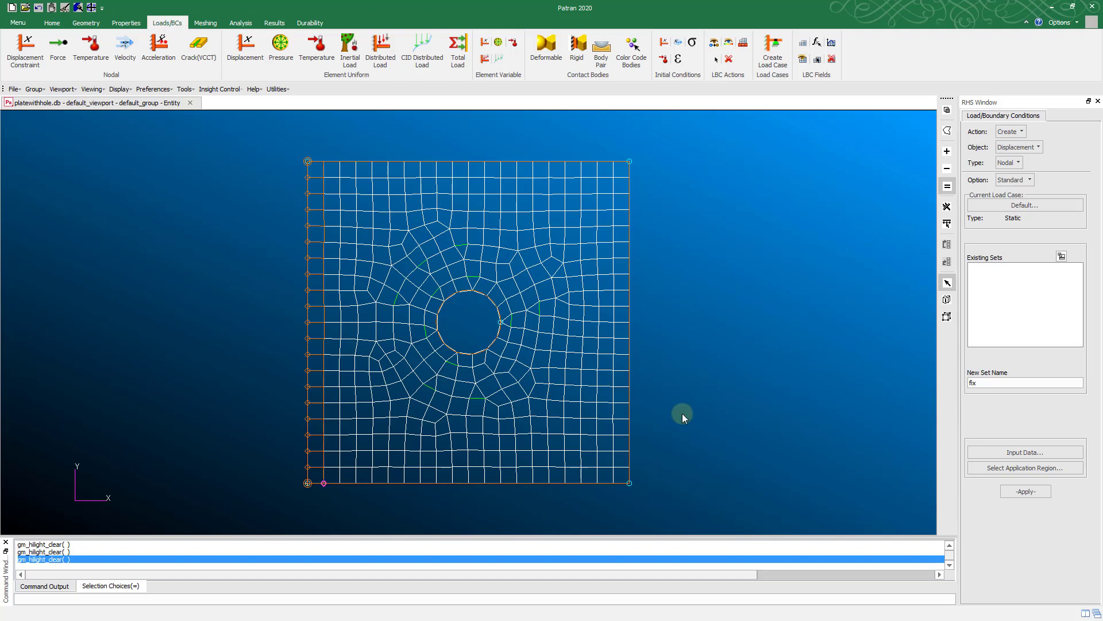
click(1014, 454)
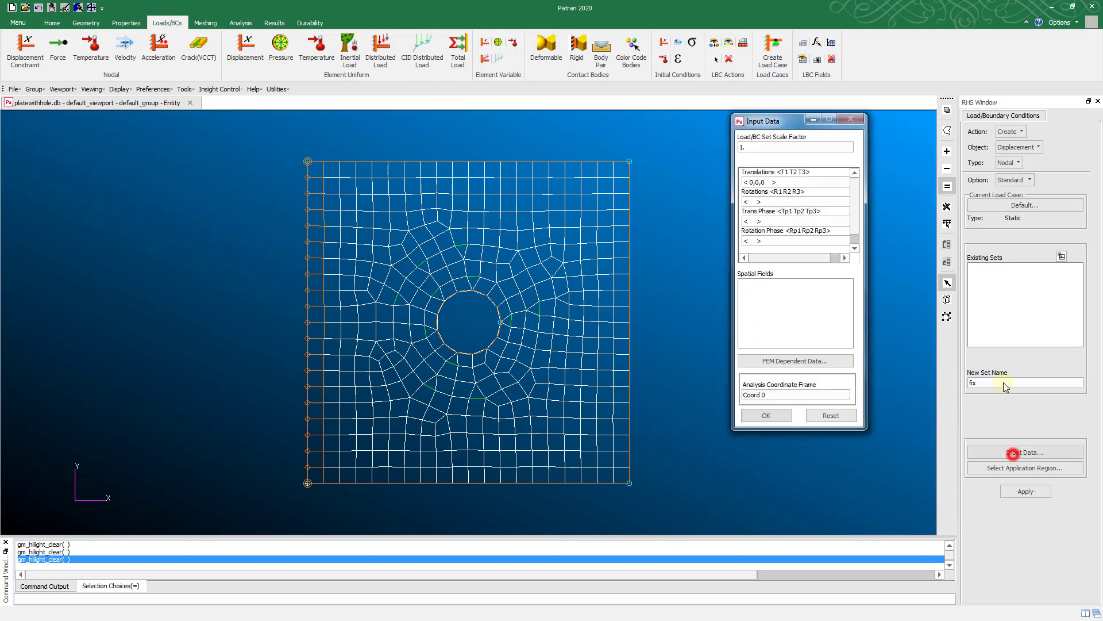
click(766, 416)
- Assign the FEM nodes along the plate's left edge as the application region and create the fix constraint
click(1049, 467)
click(1012, 132)
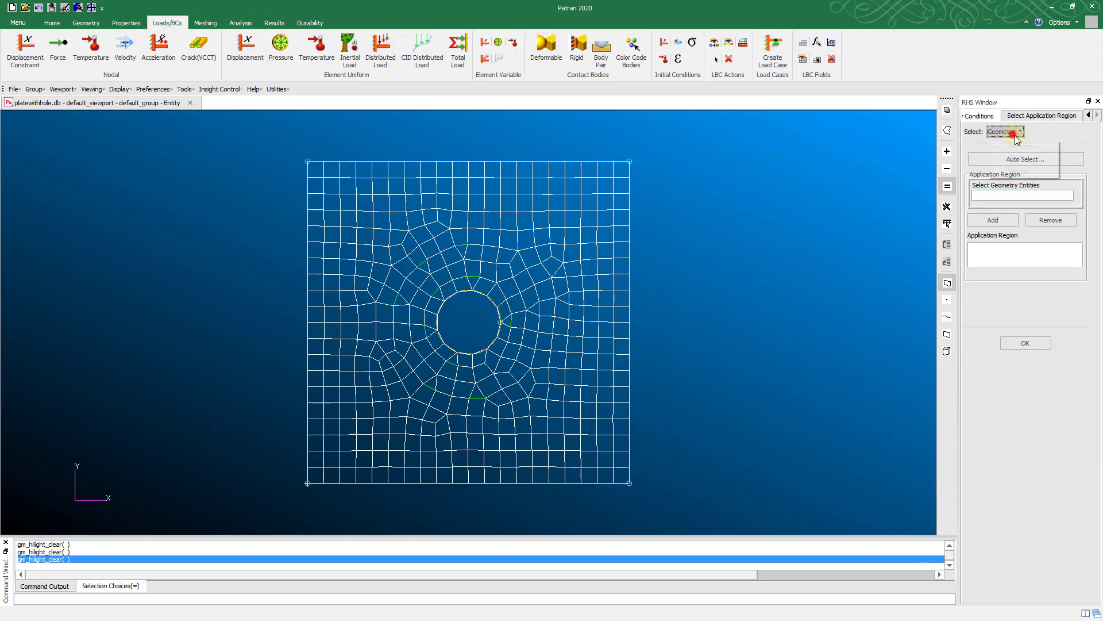
click(1022, 156)
click(1002, 195)
drag(281, 143, 316, 508)
click(1010, 220)
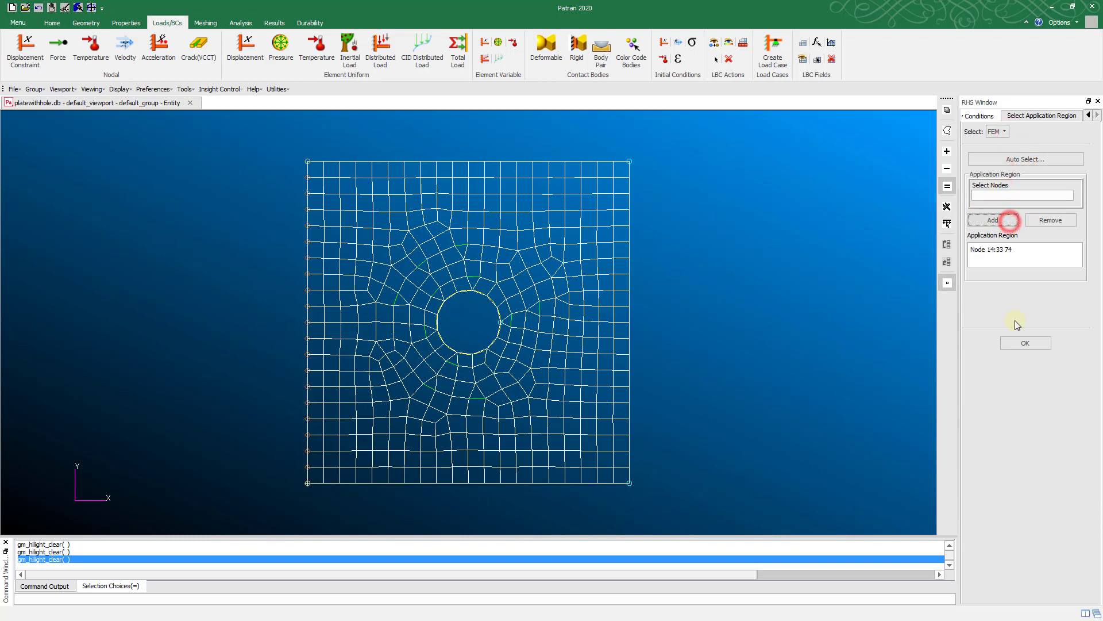
click(1025, 342)
click(1029, 492)
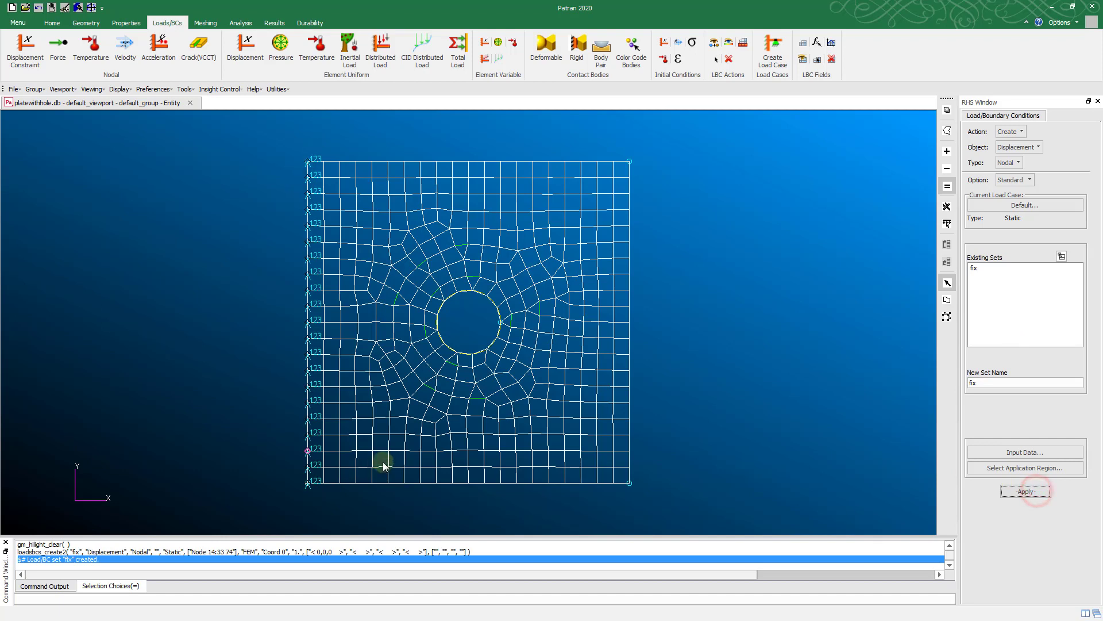
- Name a new displacement set fixz and add all nodes of the plate mesh as its application region
click(1005, 385)
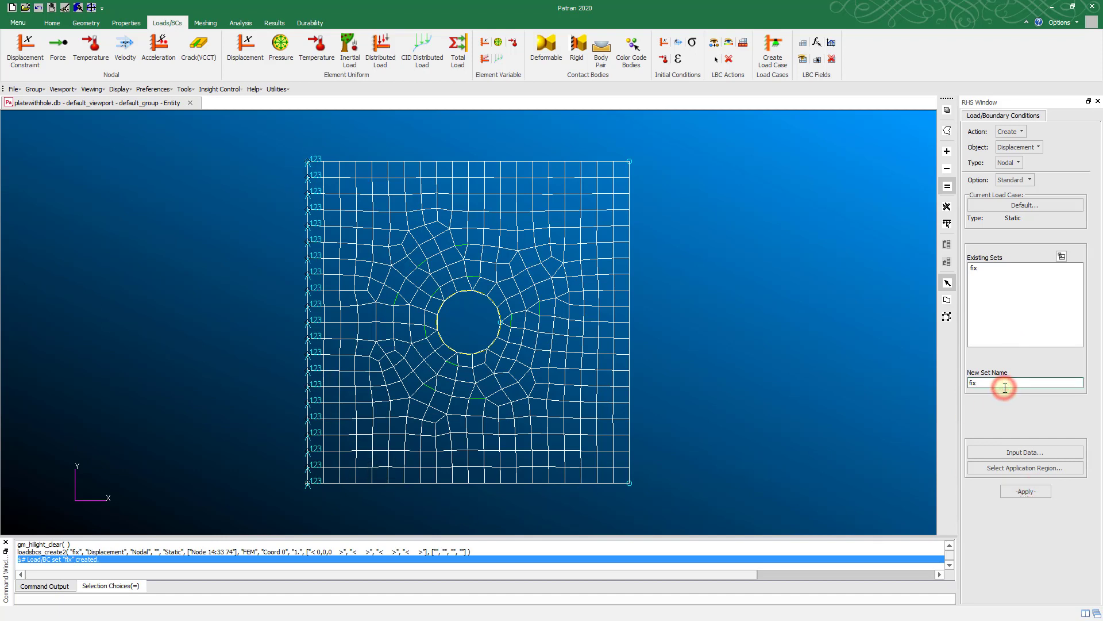
text(z)
click(1012, 468)
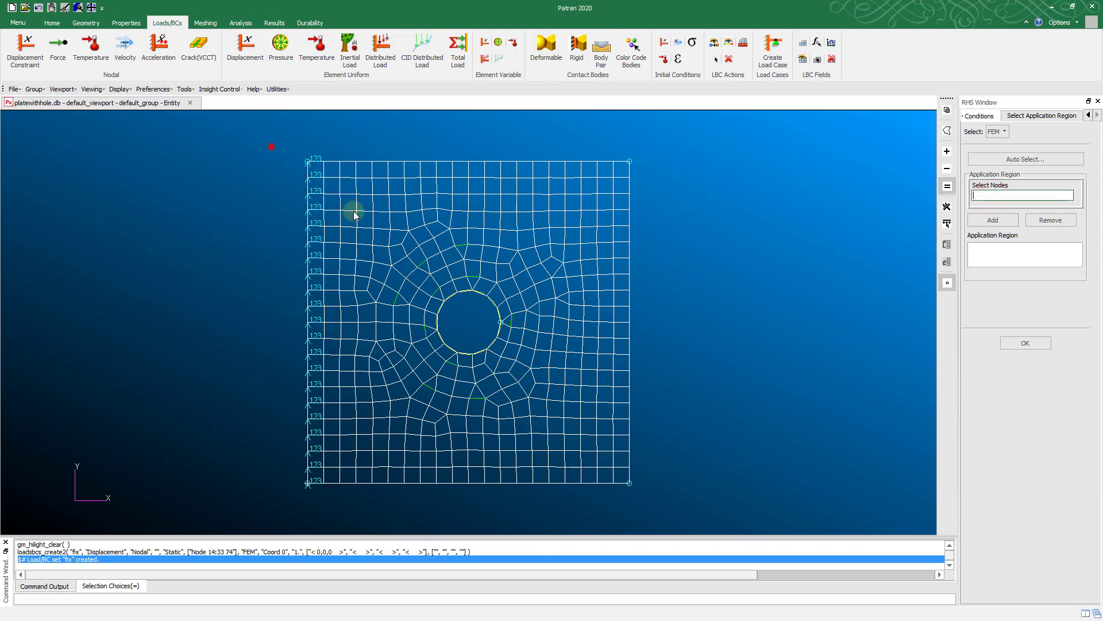
drag(270, 145, 757, 577)
click(1016, 221)
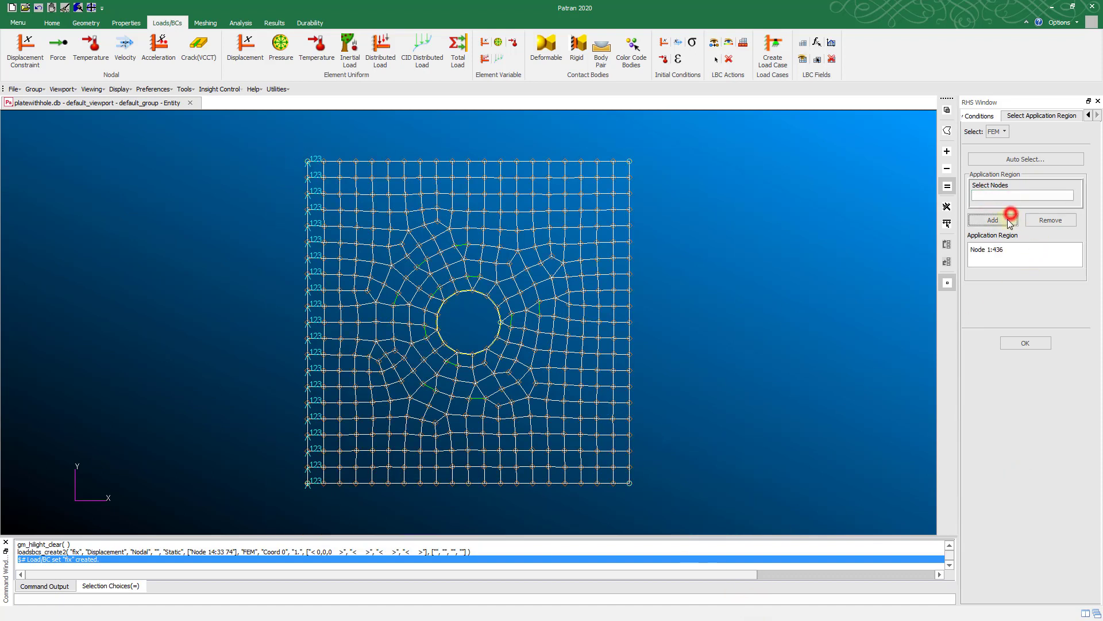
click(1026, 344)
- Try to create the fixz displacement set with translations < , , ,0 >
click(1031, 453)
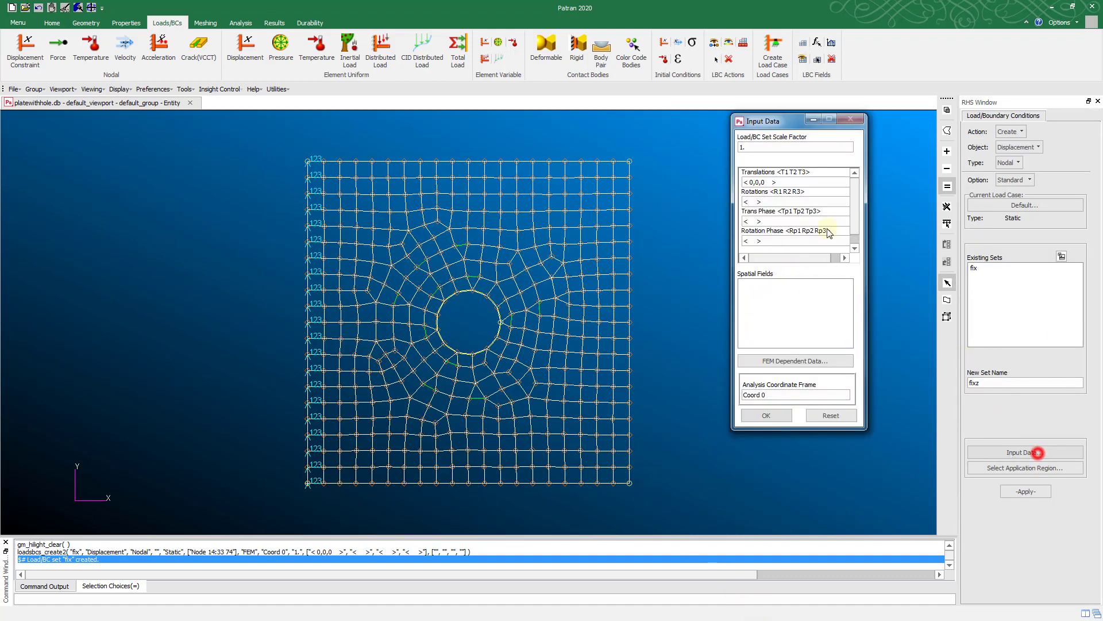
click(759, 182)
drag(758, 182, 752, 182)
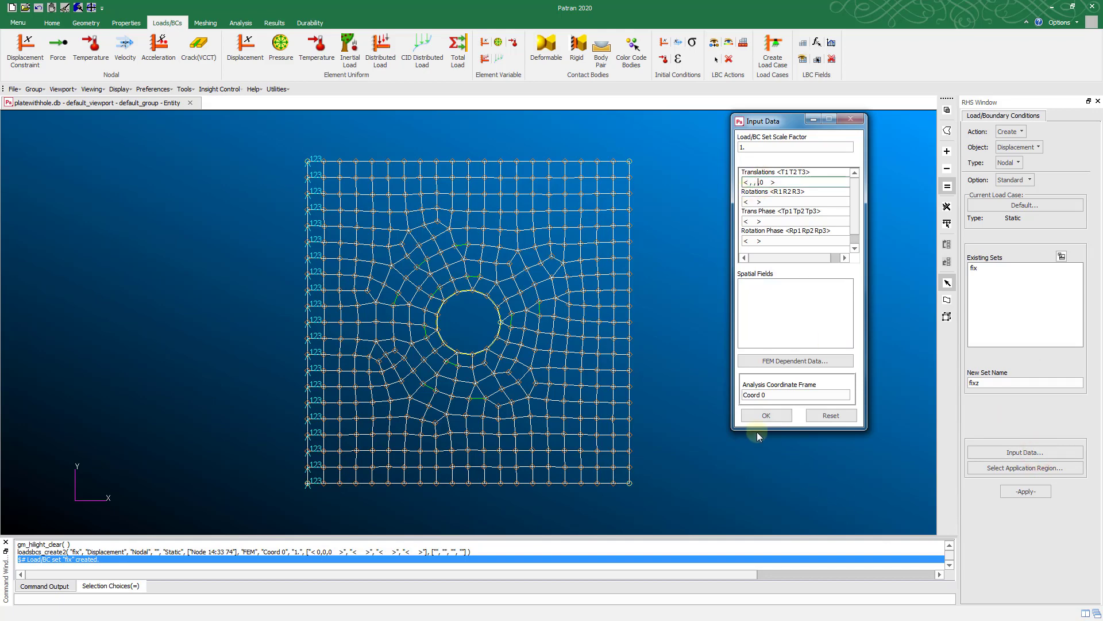
click(766, 415)
click(1026, 492)
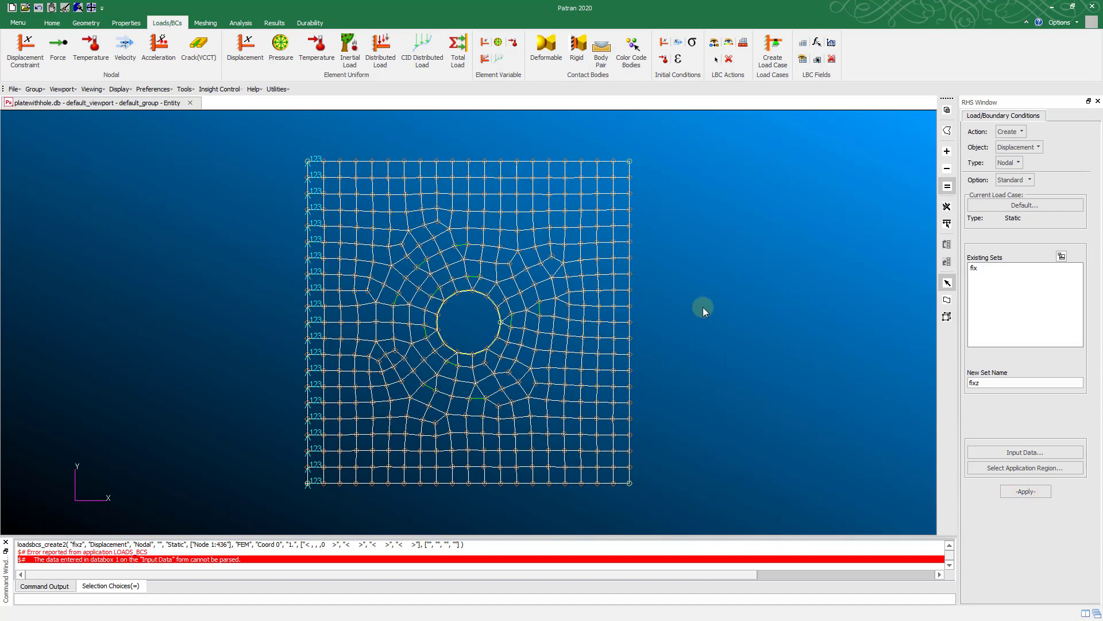
- Correct the fixz translations to < , ,0 > and create the displacement set on all plate nodes
click(1037, 464)
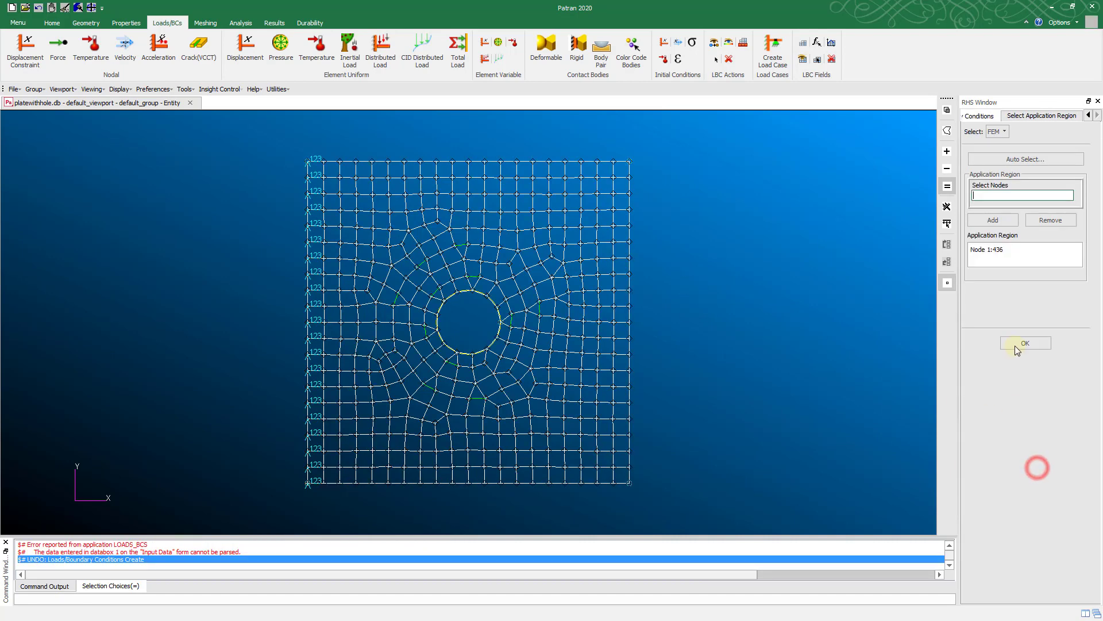
click(1021, 340)
click(1022, 451)
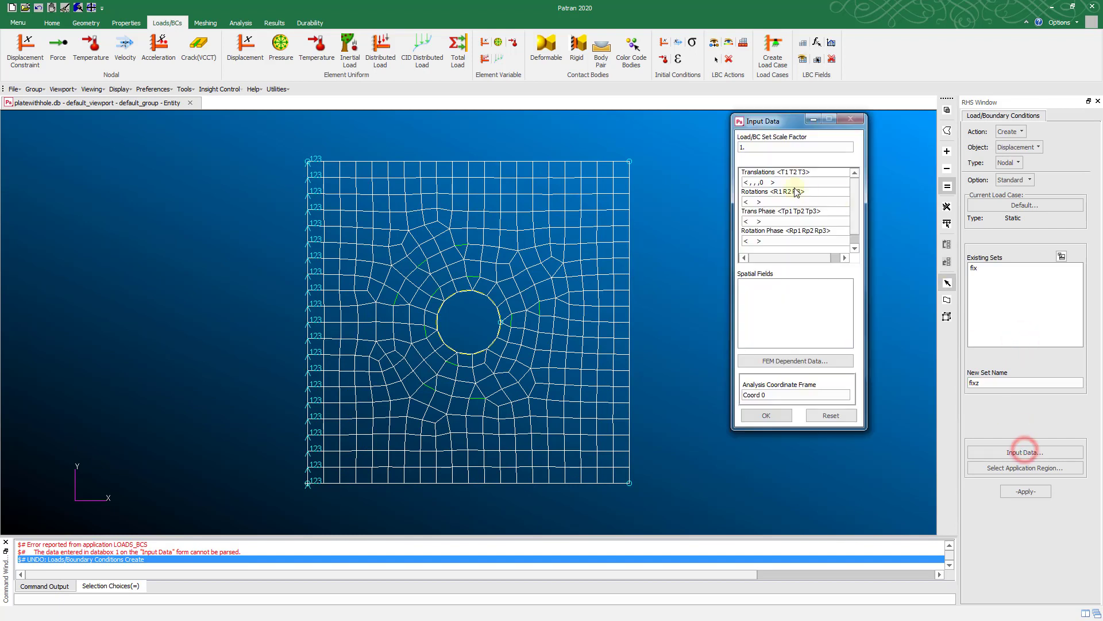
click(754, 181)
text(,)
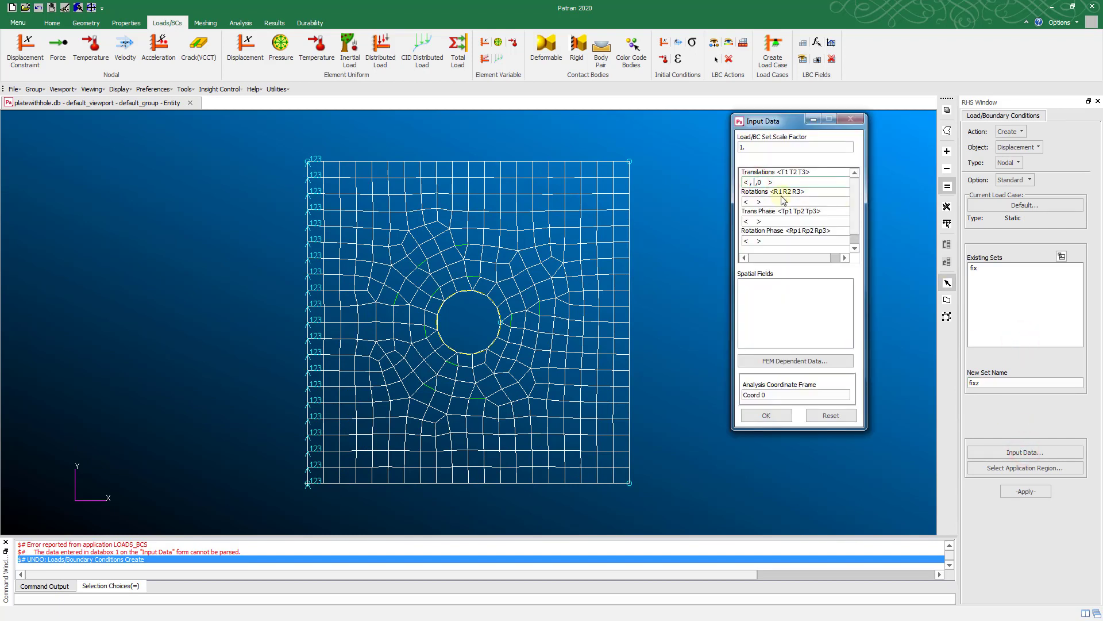
click(770, 415)
click(1026, 491)
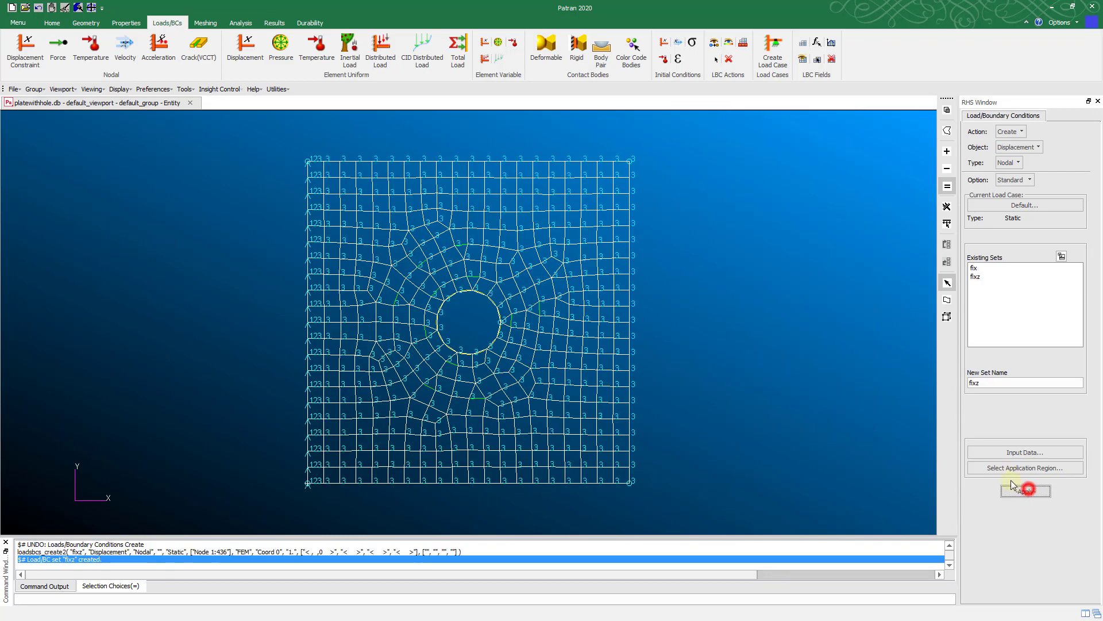
- Reset the graphics display to clear the constraint markers from the mesh
click(52, 25)
click(54, 59)
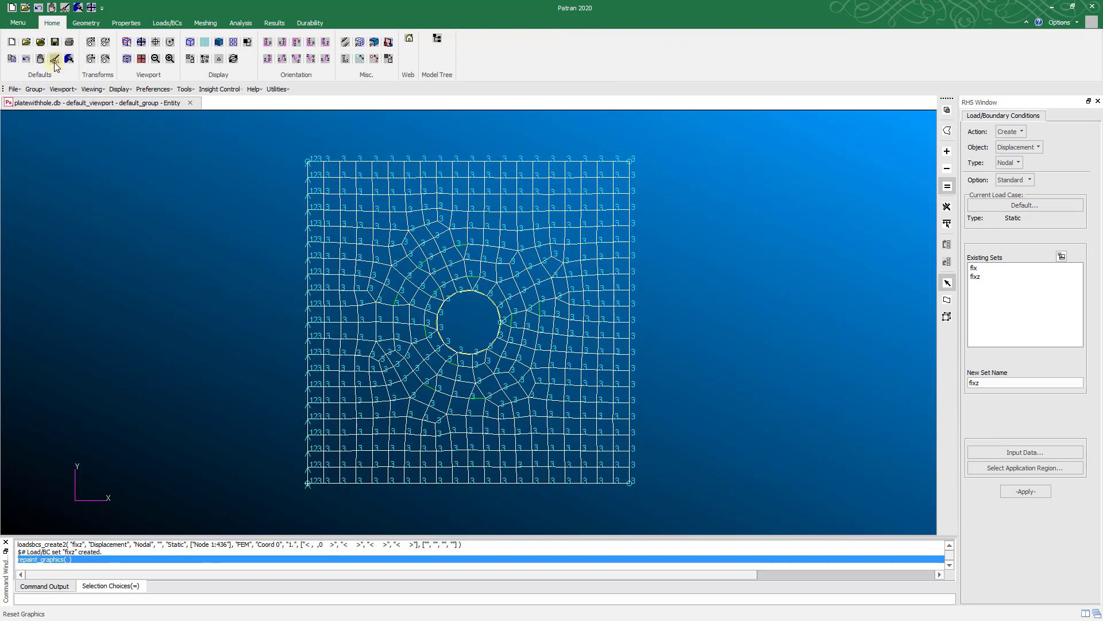
click(54, 61)
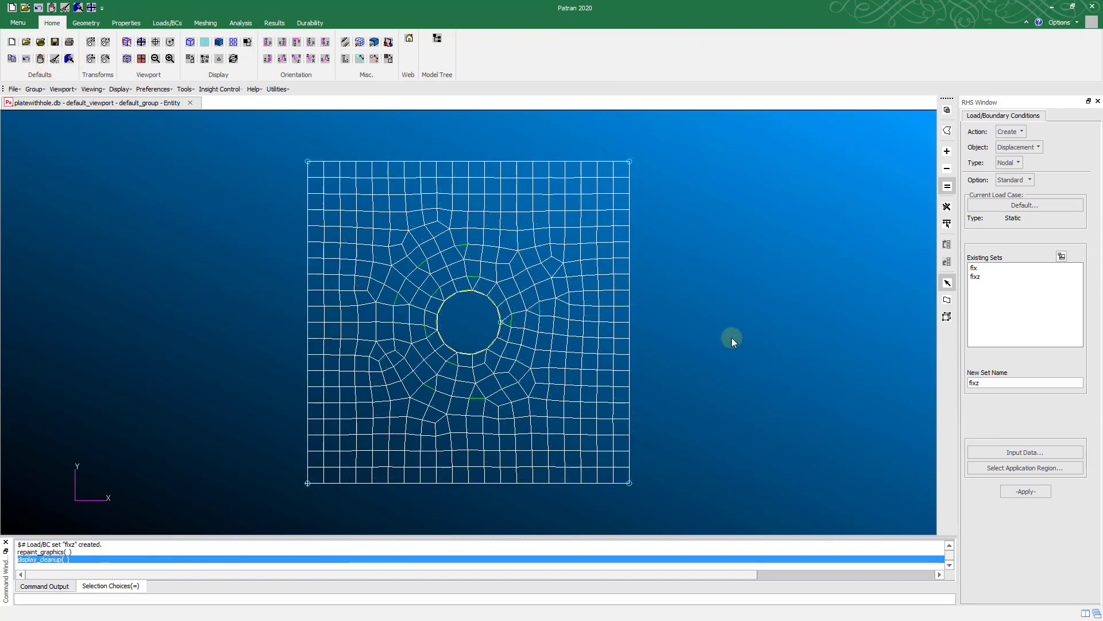
- Start a new nodal force set and name it load
click(176, 21)
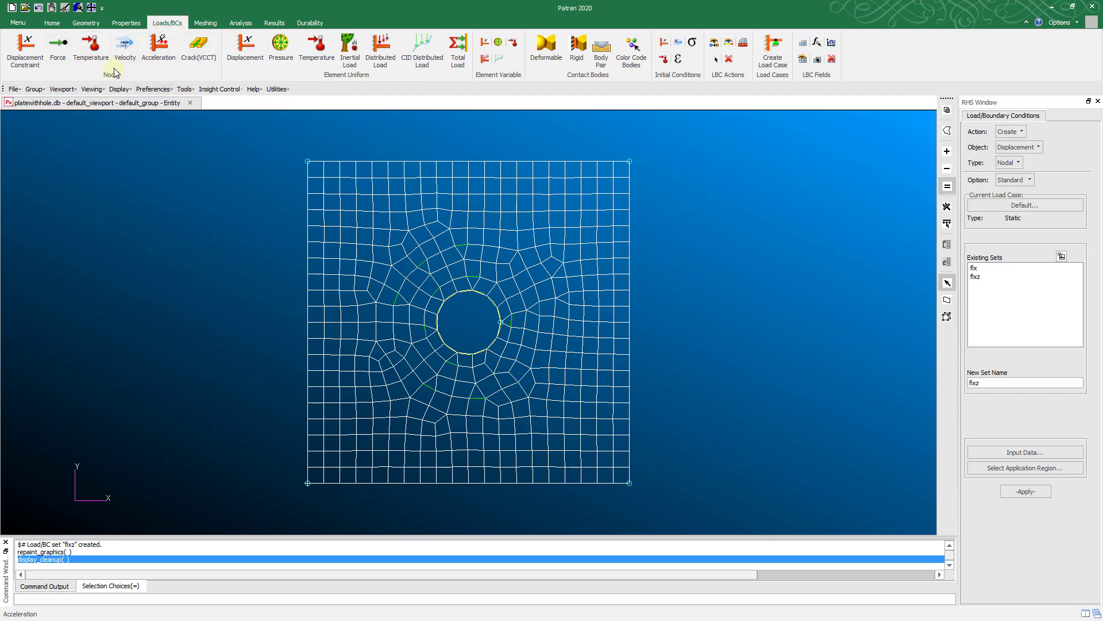
click(58, 52)
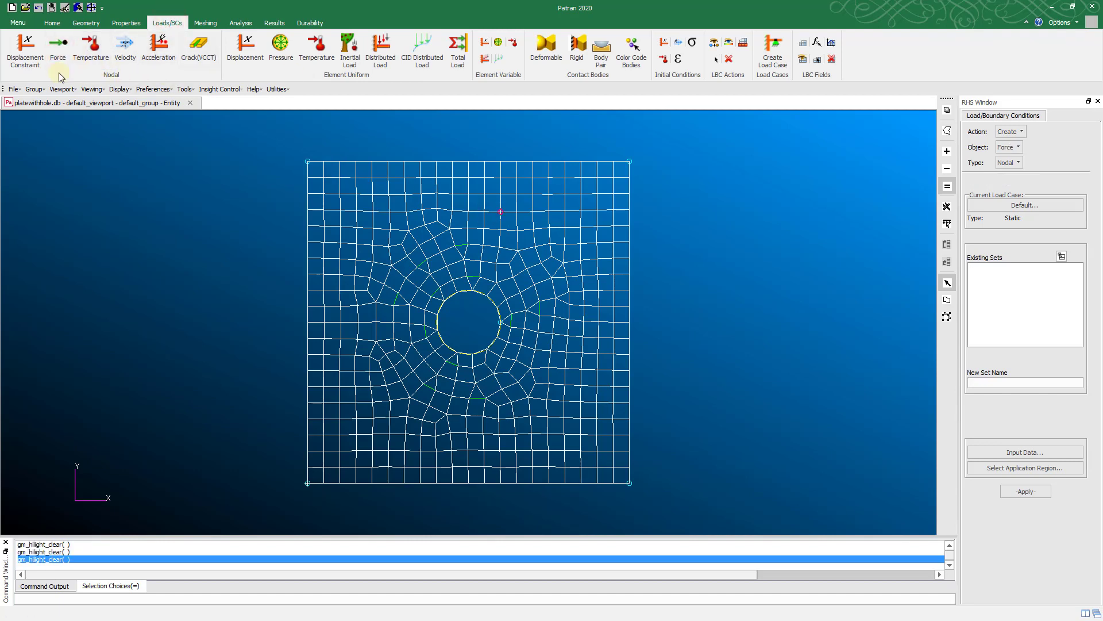
click(1000, 383)
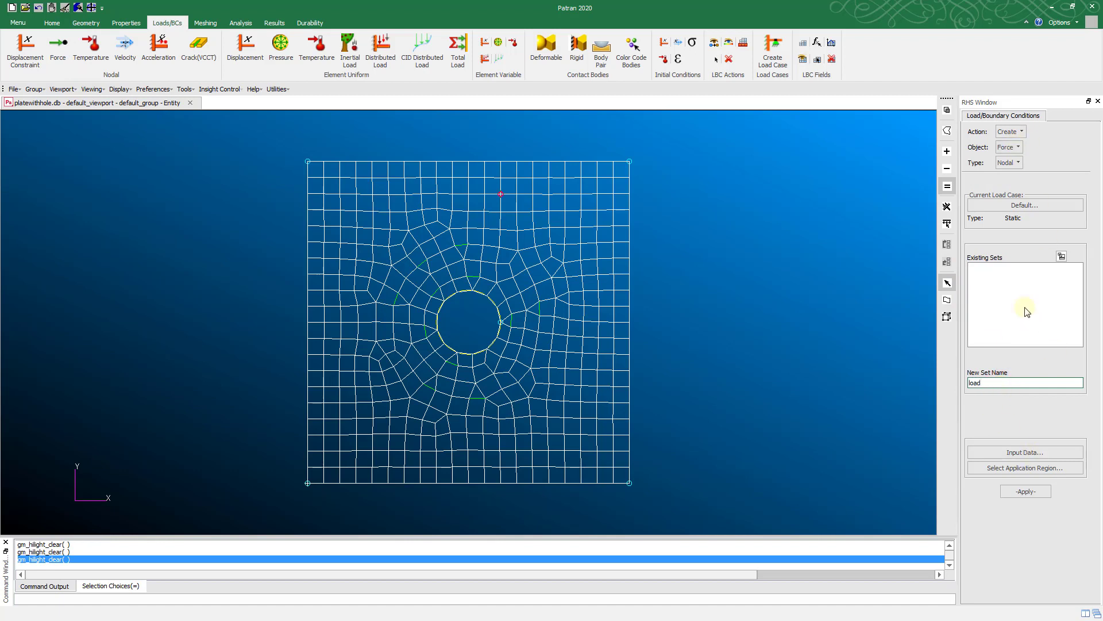
- Define the load set's input data with force components <200, , >
click(1047, 453)
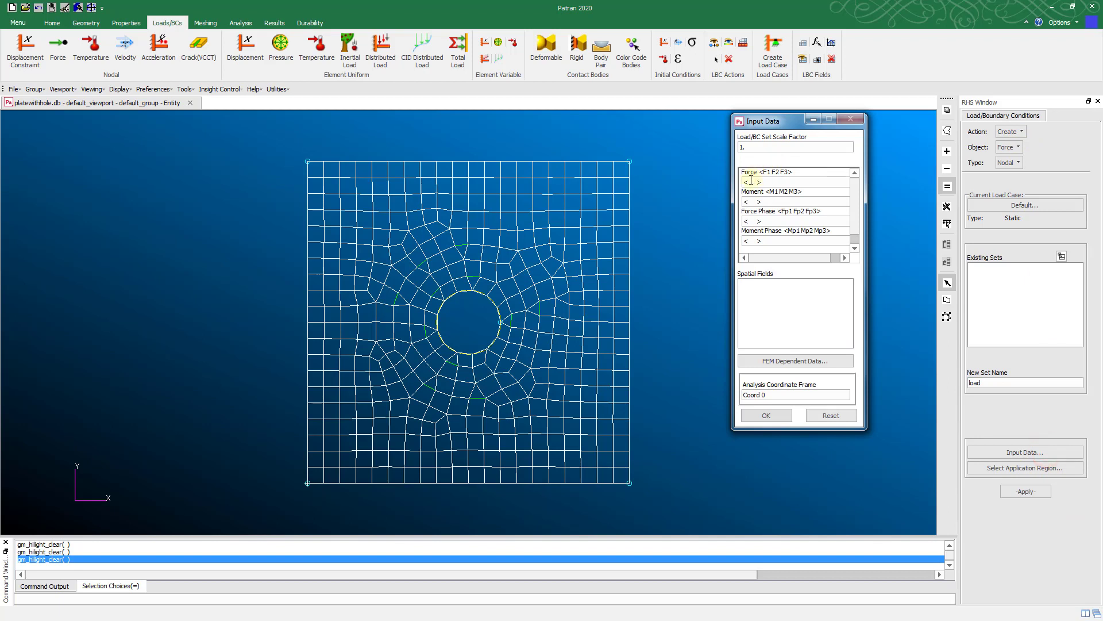
click(750, 181)
text(100)
key(BackSpace)
key(BackSpace)
key(BackSpace)
text(200,)
key(BackSpace)
key(BackSpace)
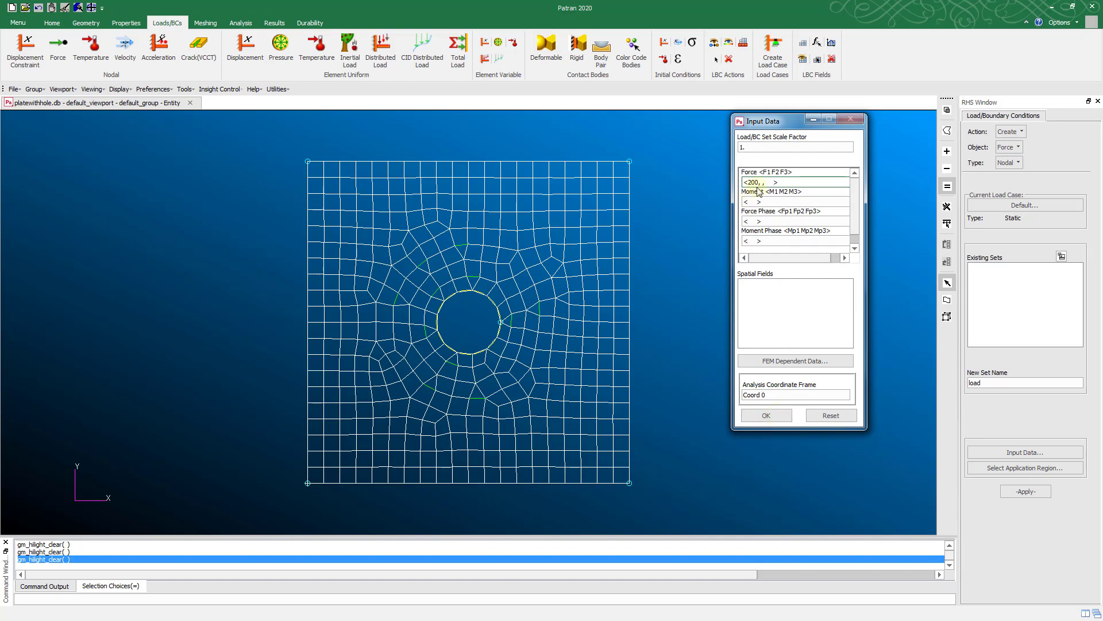
drag(759, 182, 747, 181)
click(767, 415)
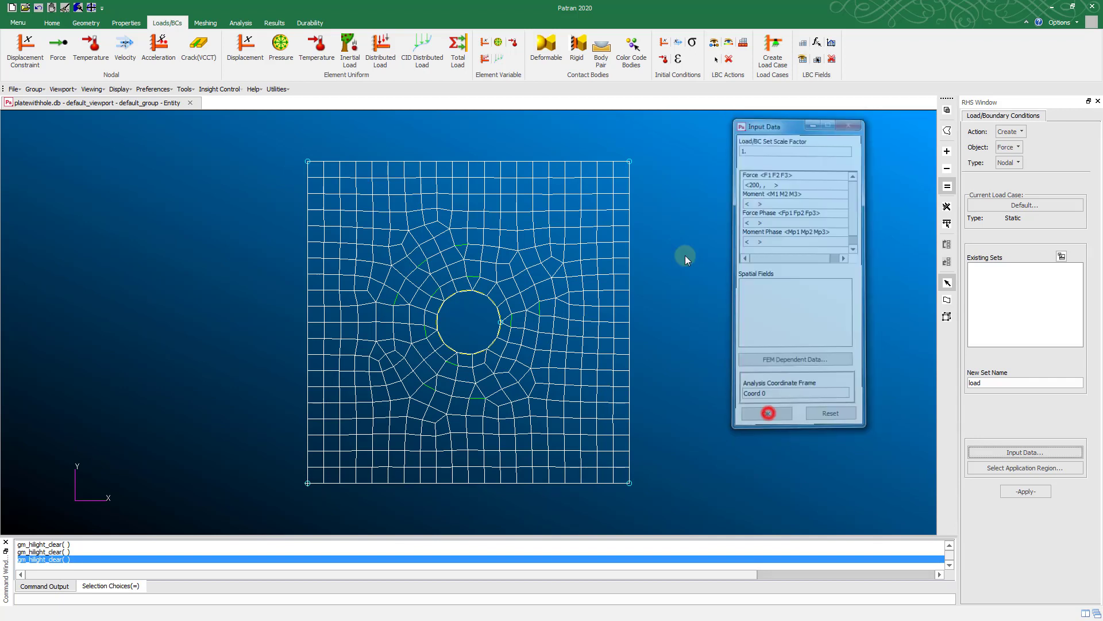
- Add the nodes along the plate's right edge as the application region and create the load force set
click(1011, 467)
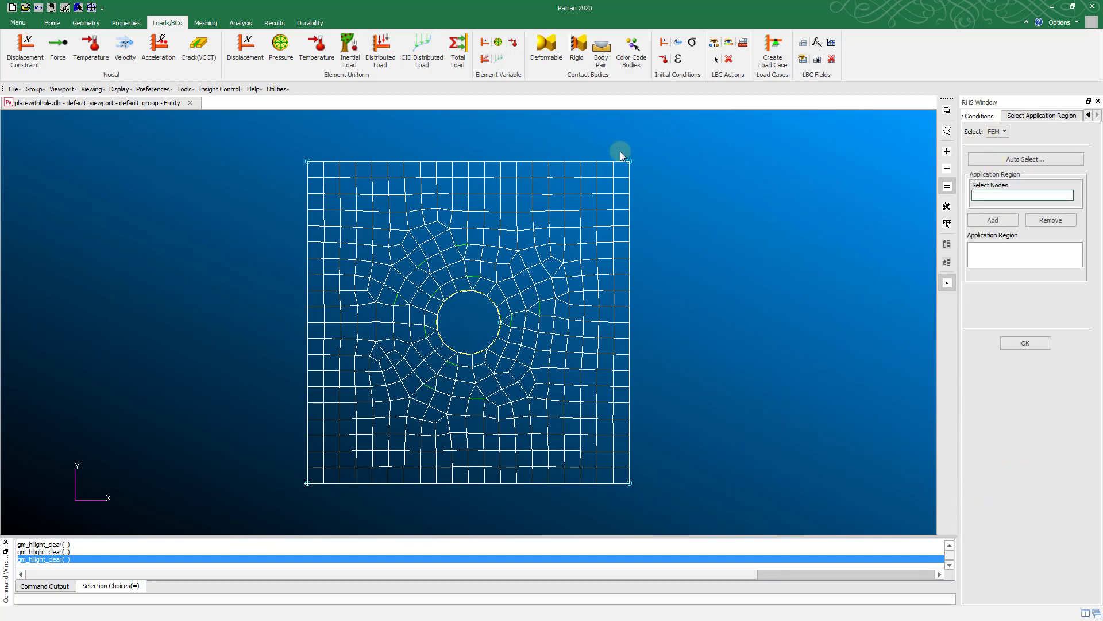
drag(622, 150, 678, 526)
click(1000, 221)
click(1026, 342)
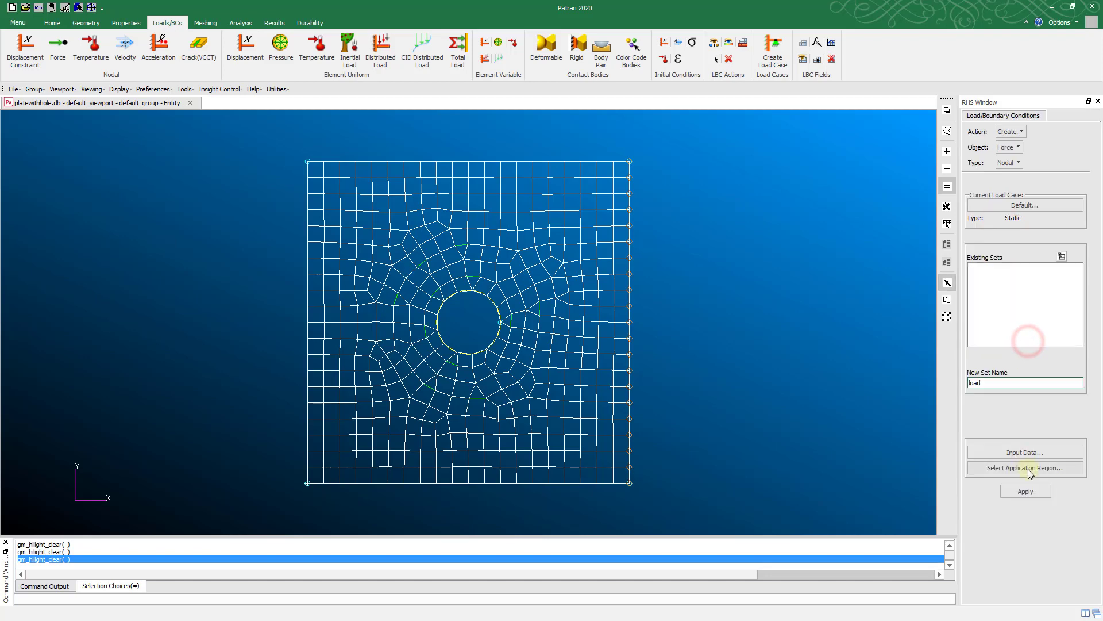
click(1034, 492)
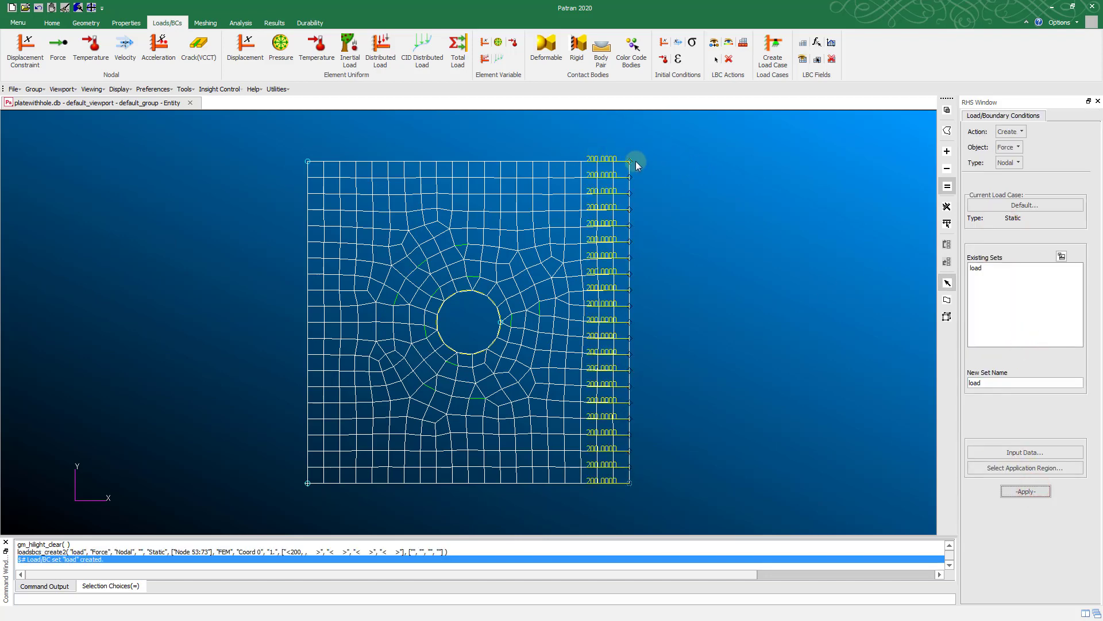
scroll(629, 179, up, 3)
scroll(629, 178, down, 4)
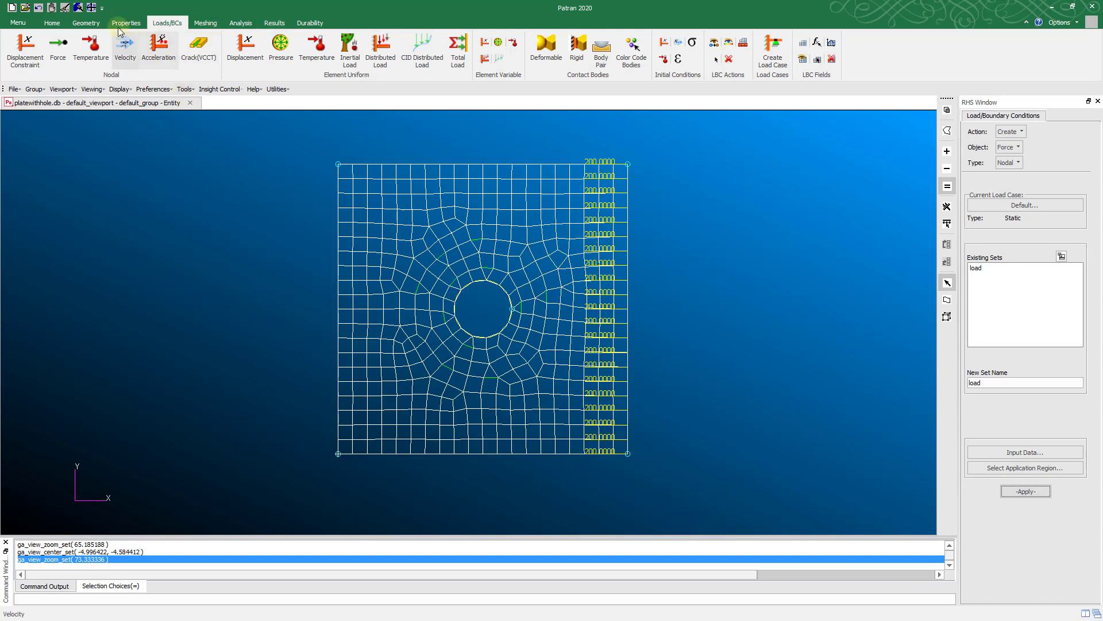
click(81, 21)
click(126, 22)
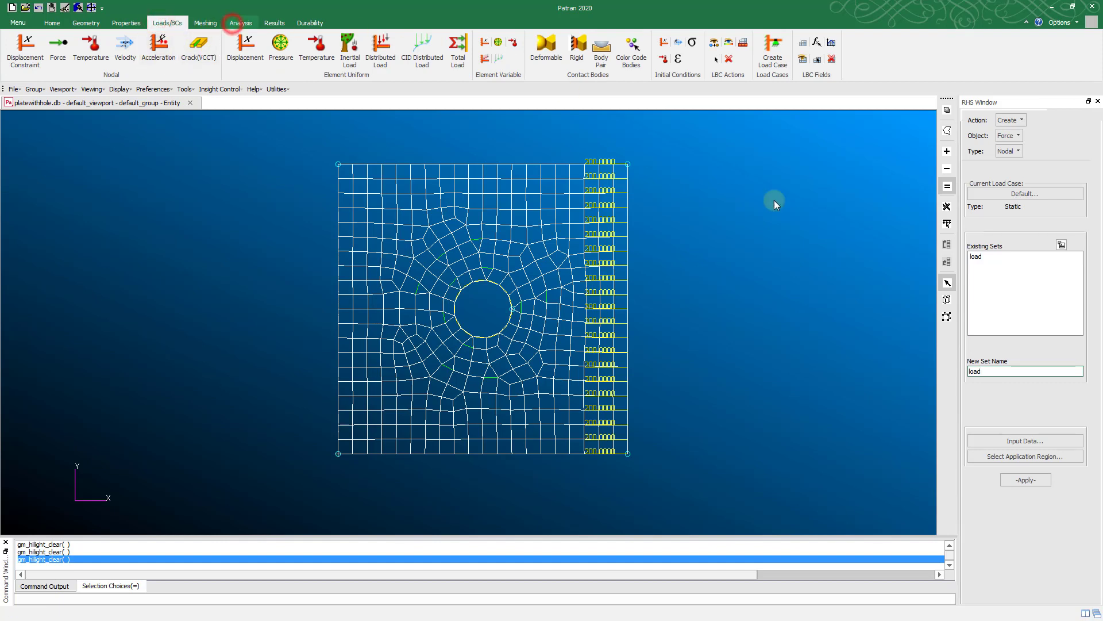
- Write an Analysis Deck for the entire model with the job name jon_1
click(239, 24)
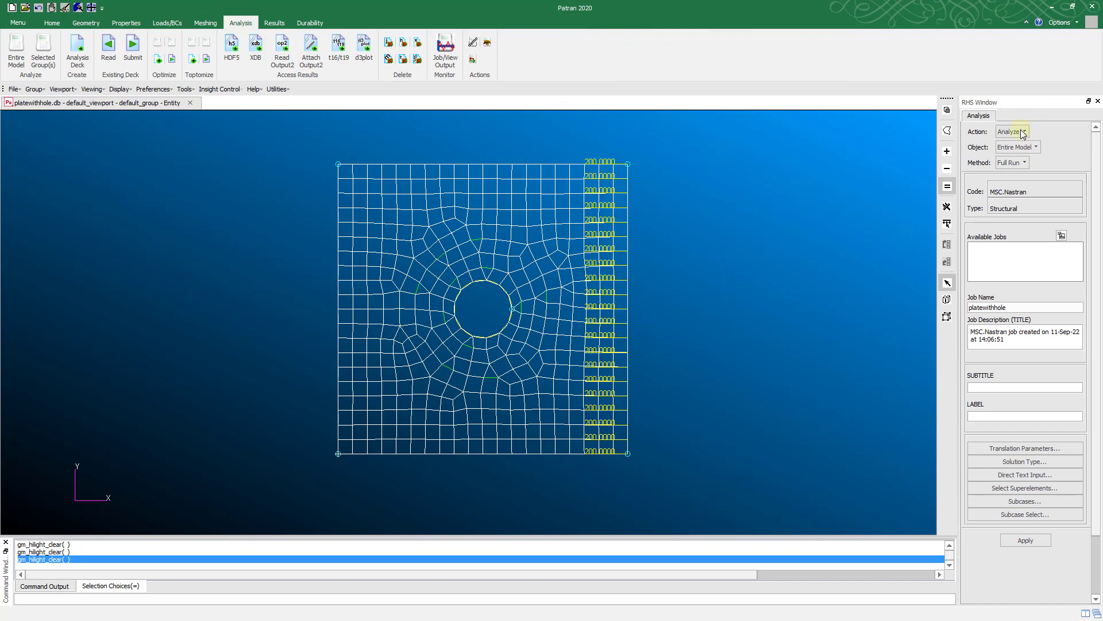
click(1025, 163)
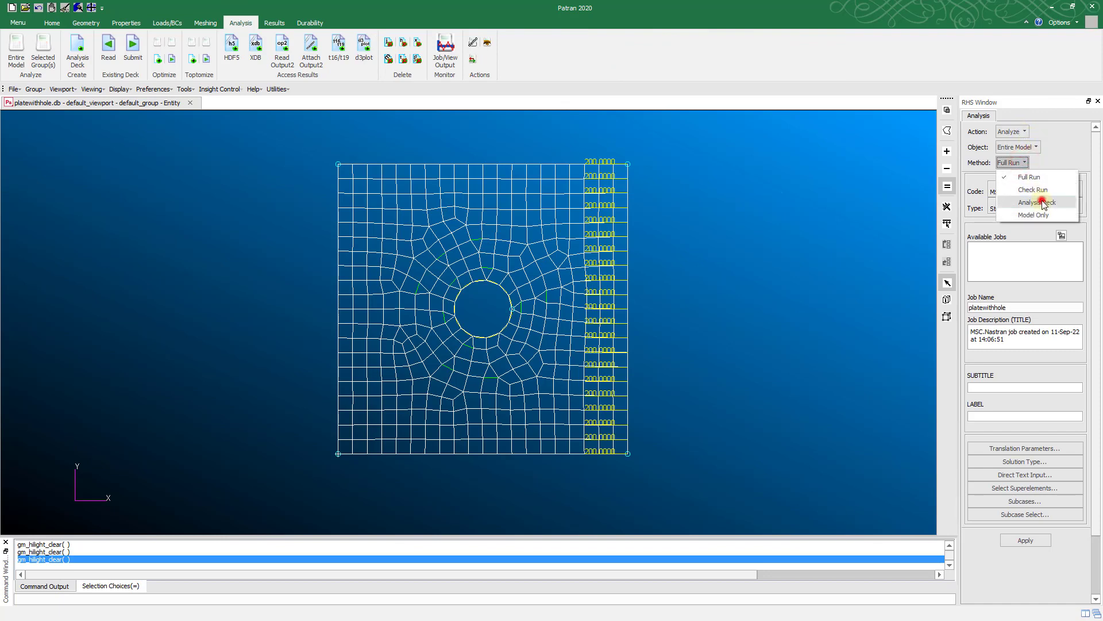
click(1042, 200)
double_click(1012, 306)
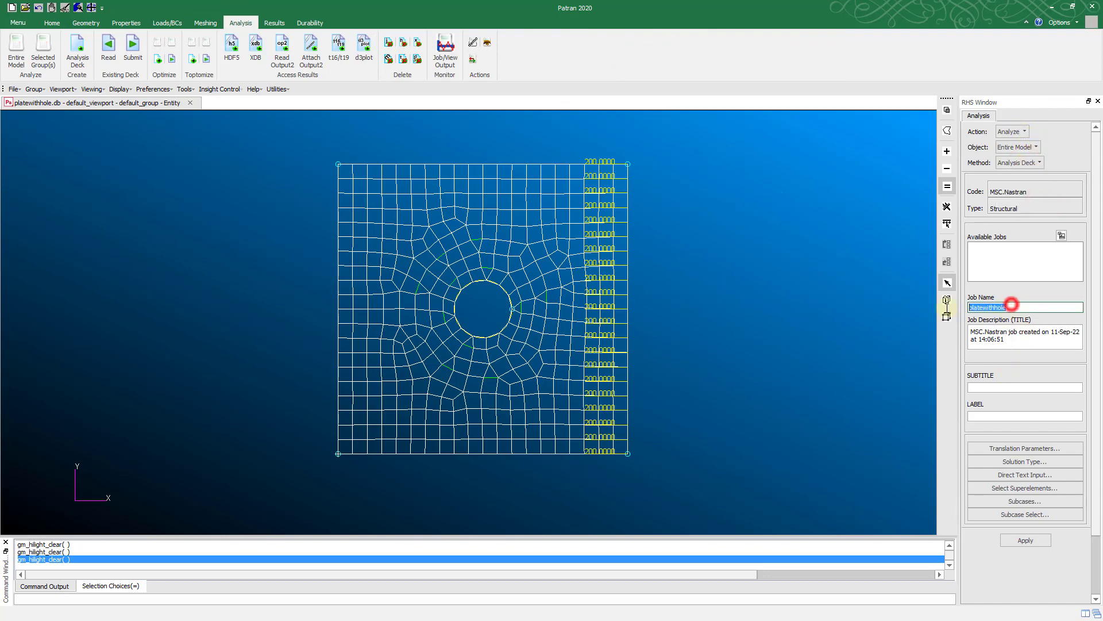
text(jon_1)
key(BackSpace)
key(BackSpace)
click(1032, 541)
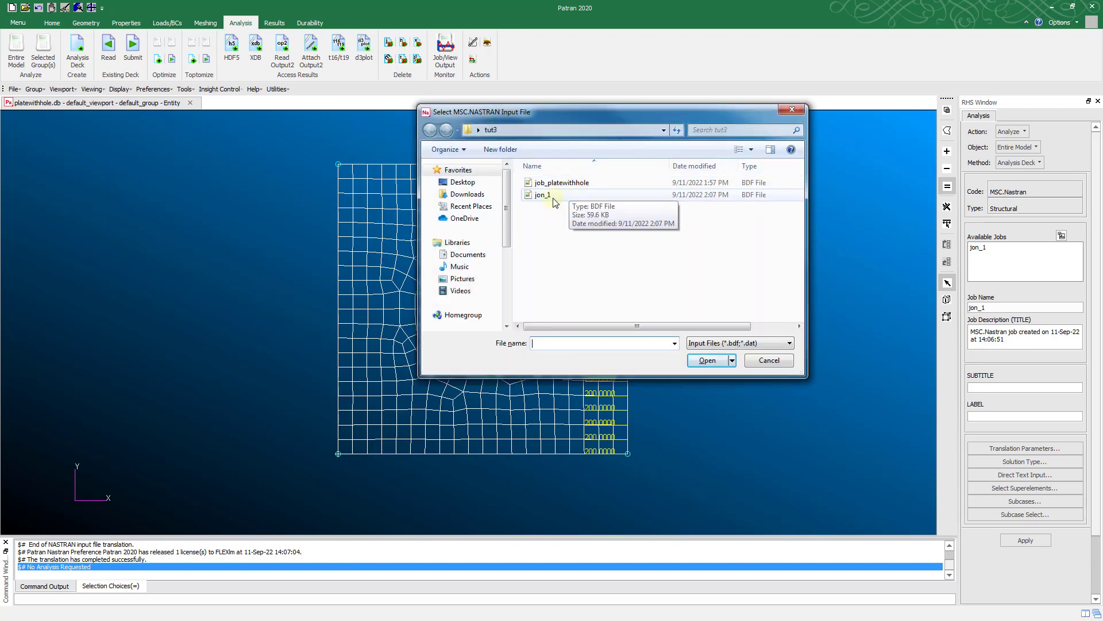
- Submit the jon_1 input file from the tut3 folder to MSC.Nastran
click(546, 195)
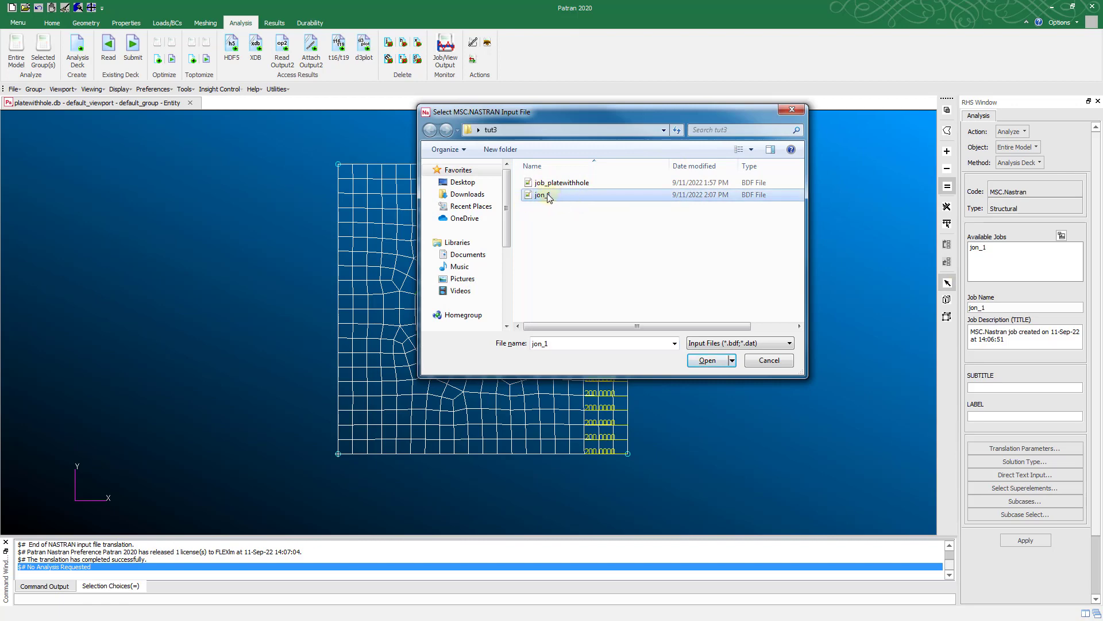
click(708, 360)
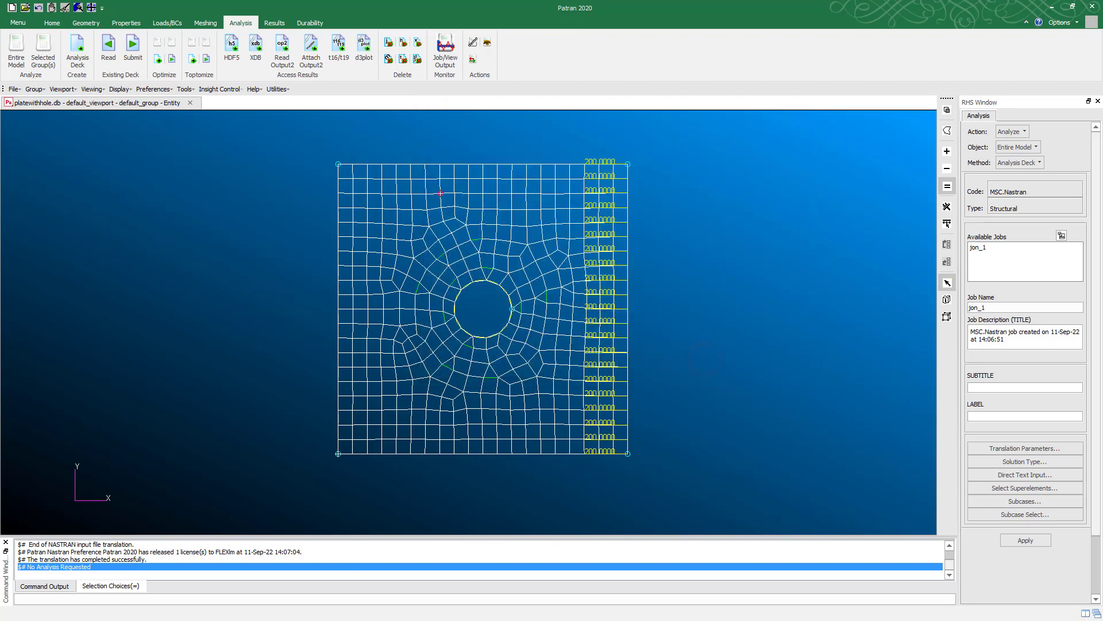
click(228, 238)
- Attach the HDF5 results file jon_1.h5 to the model as result entities
click(232, 49)
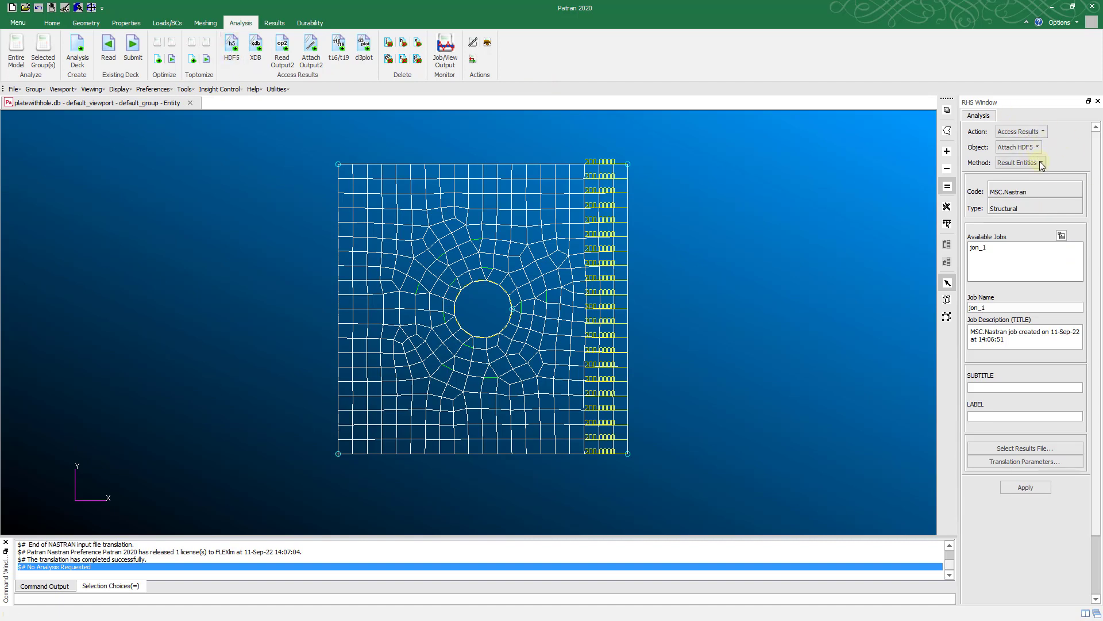
click(1056, 451)
click(453, 183)
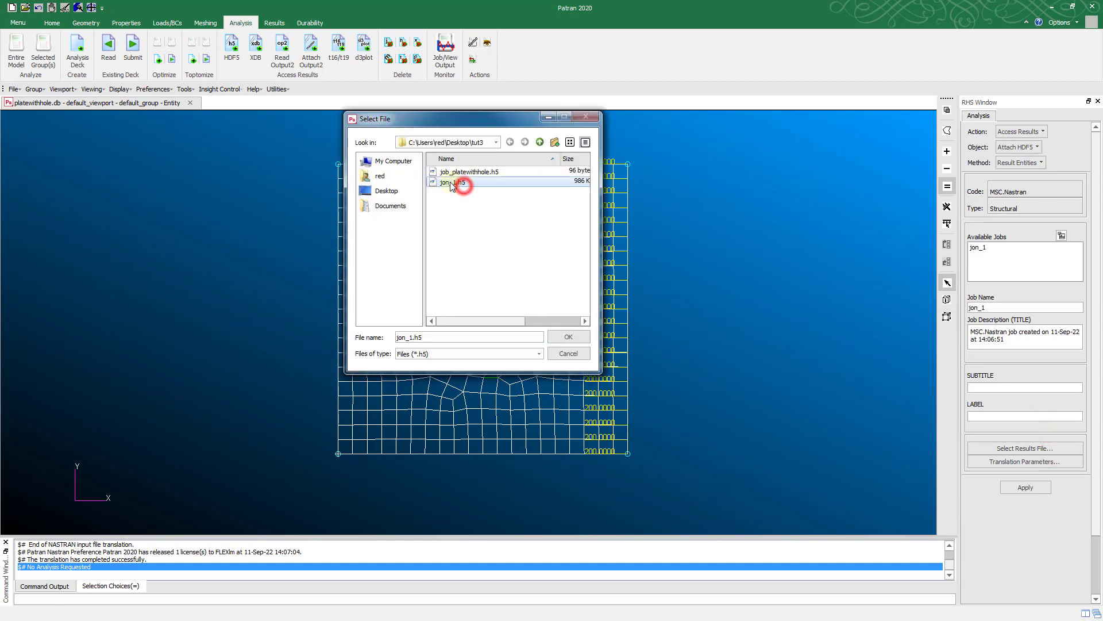
click(556, 336)
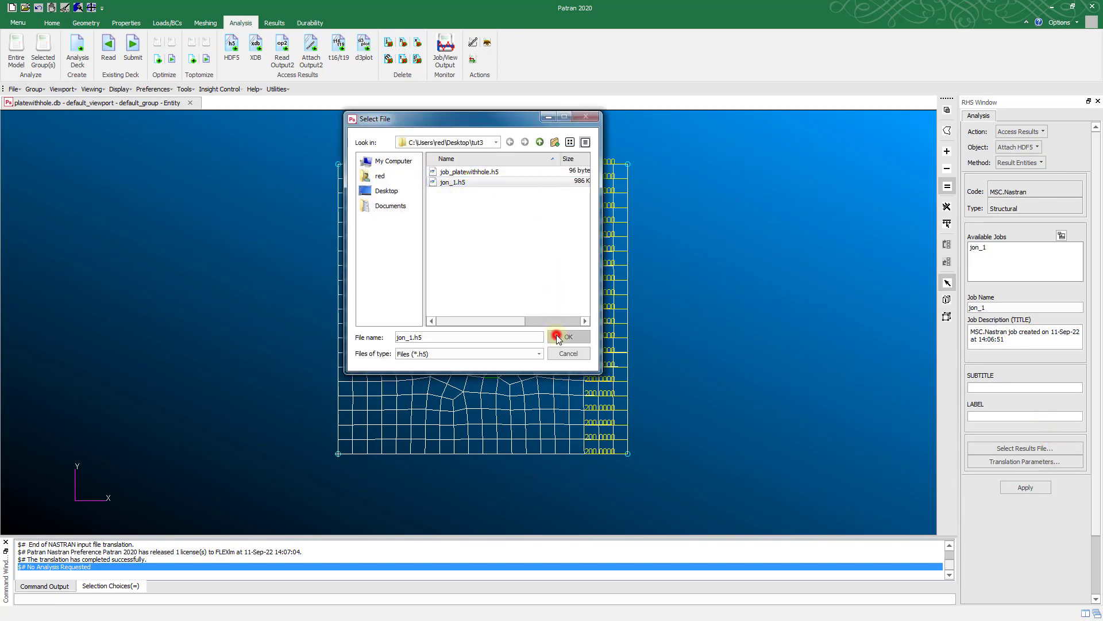
click(1032, 493)
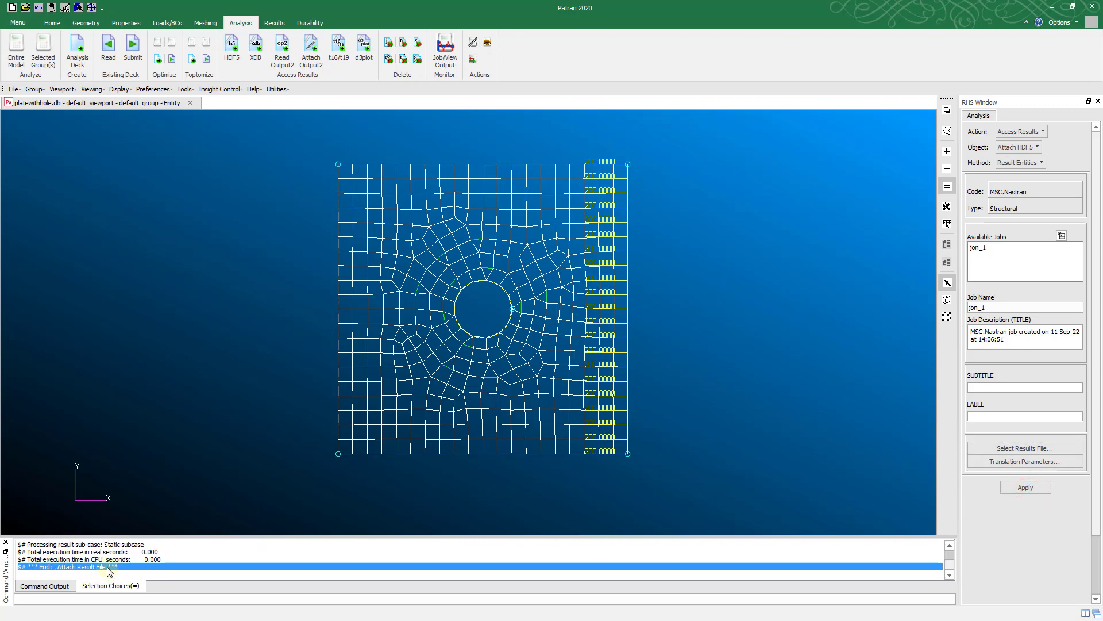
- Create a quick plot of the von Mises stress tensor fringe on the translational displacement deformation for the static subcase
click(275, 23)
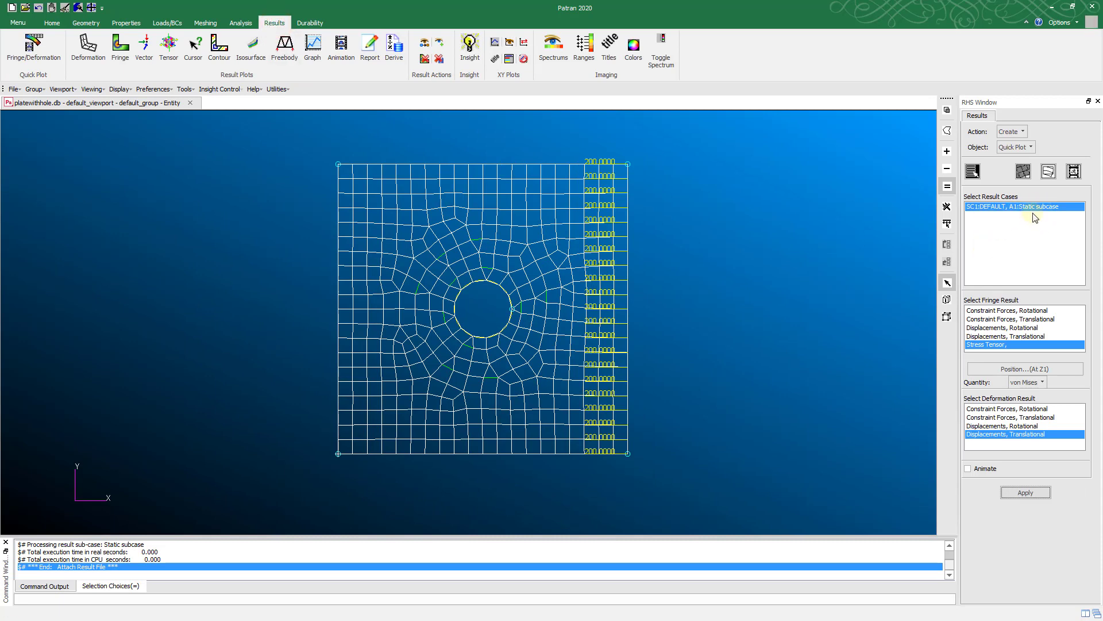
click(1001, 345)
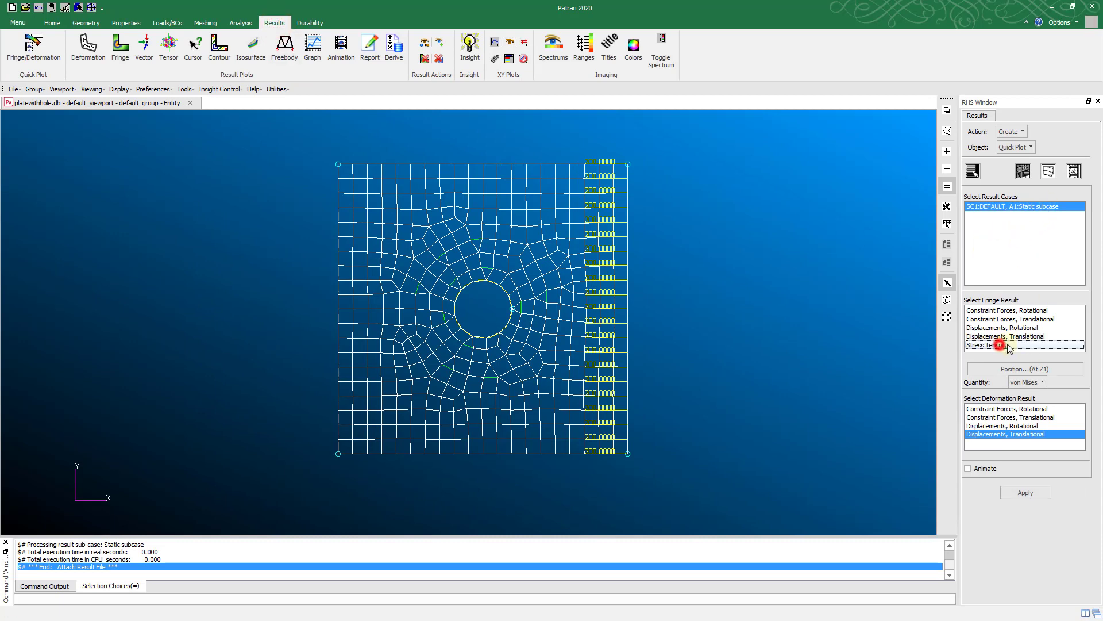
click(1000, 345)
click(1012, 131)
click(1050, 136)
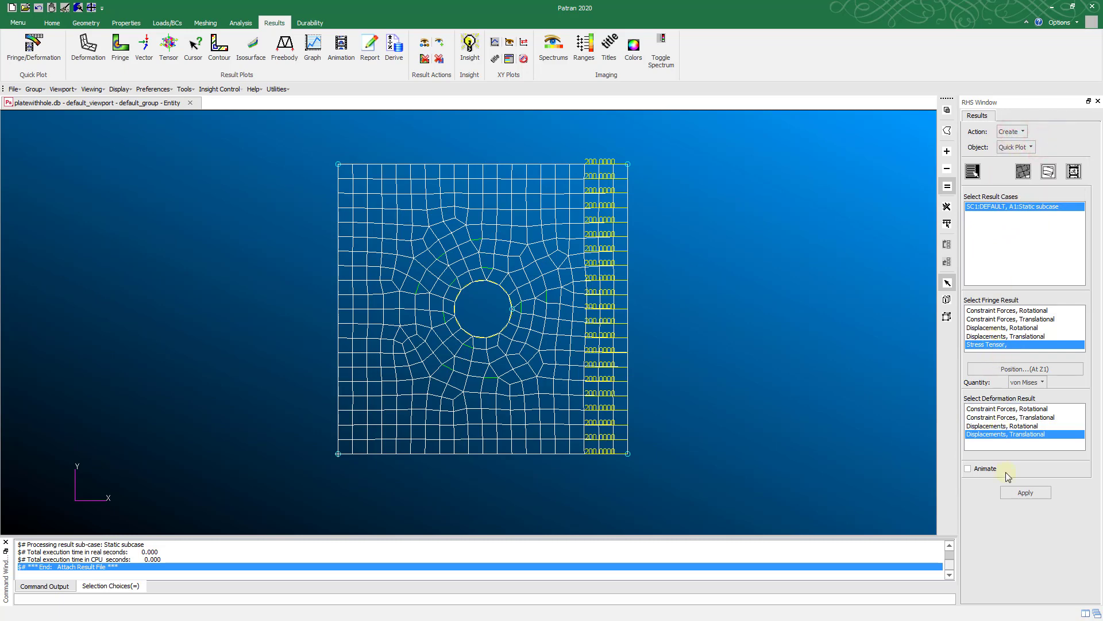
click(1026, 493)
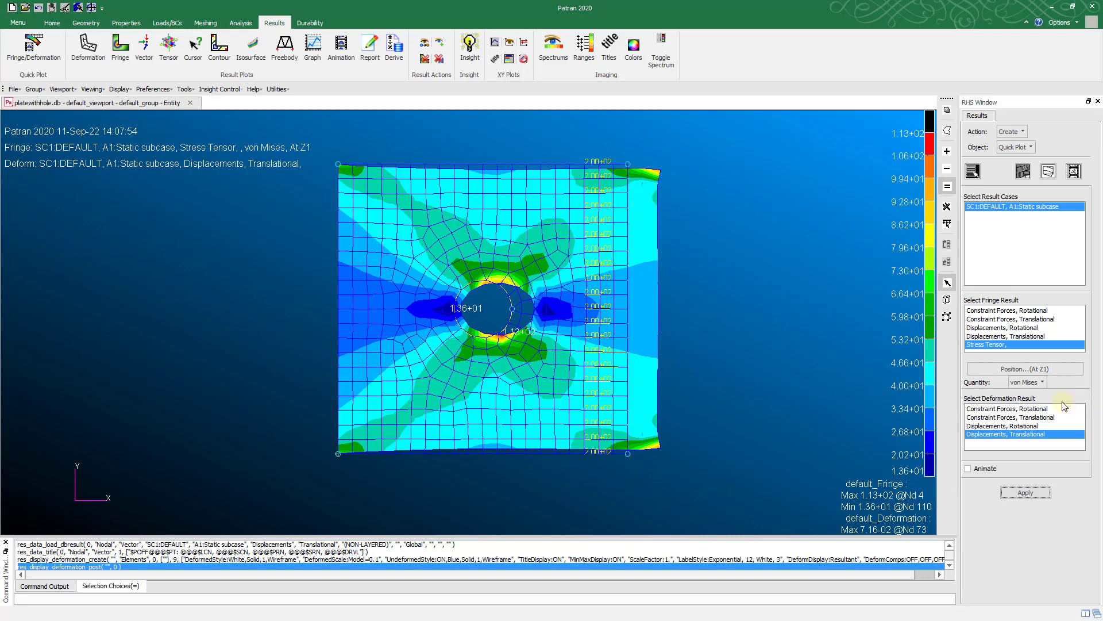
- Plot the translational displacement magnitude as the fringe, and replot the translational deformation without any fringe result
click(1027, 336)
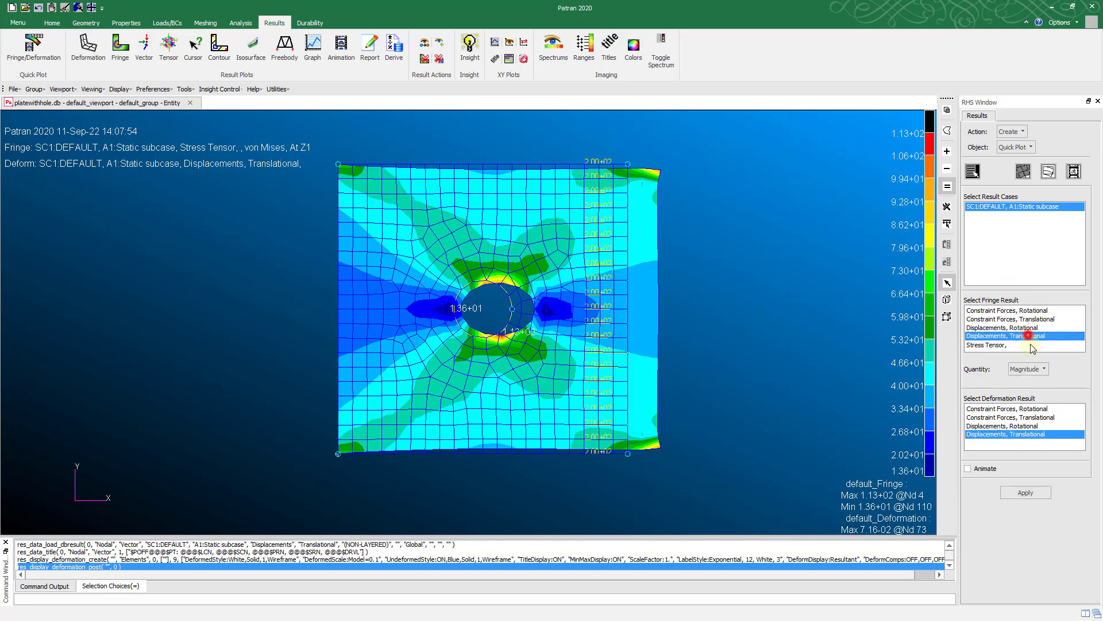
click(1026, 491)
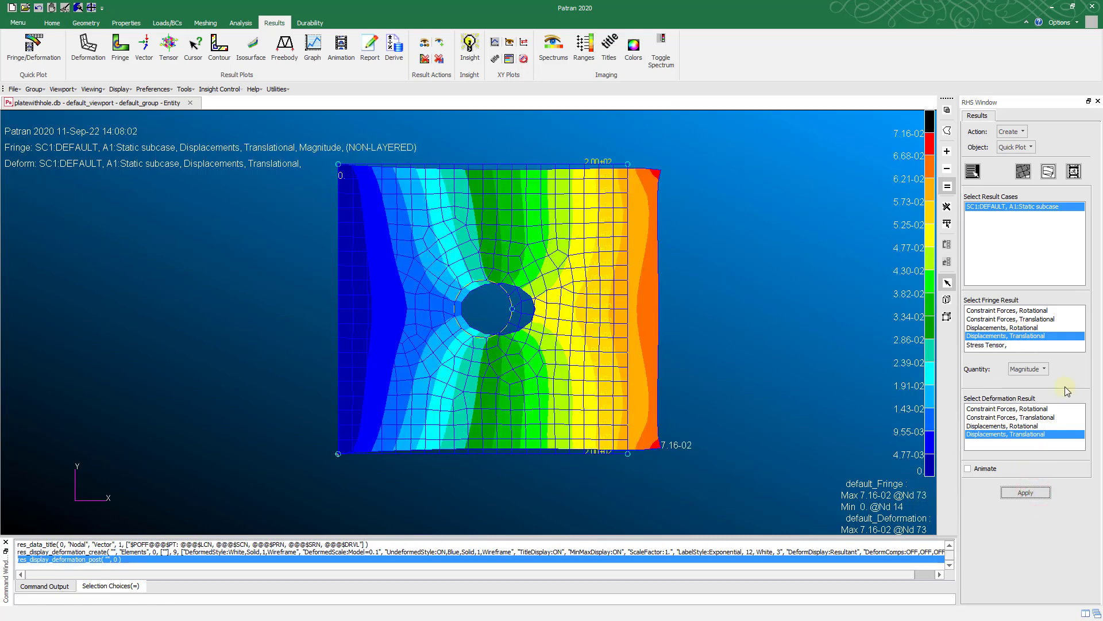
click(1013, 339)
click(1032, 494)
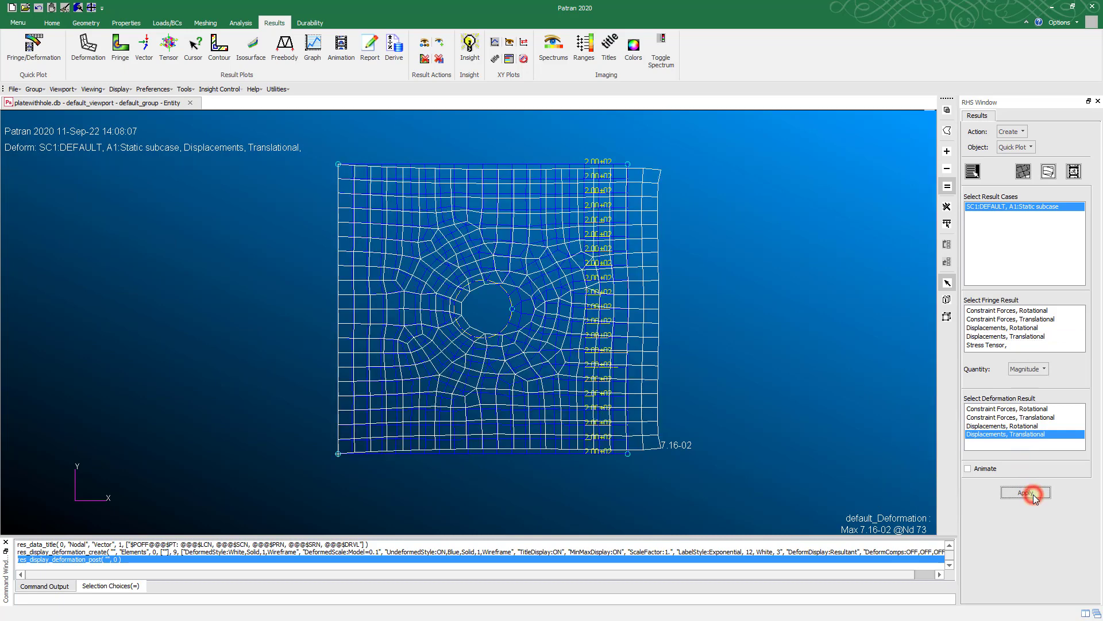